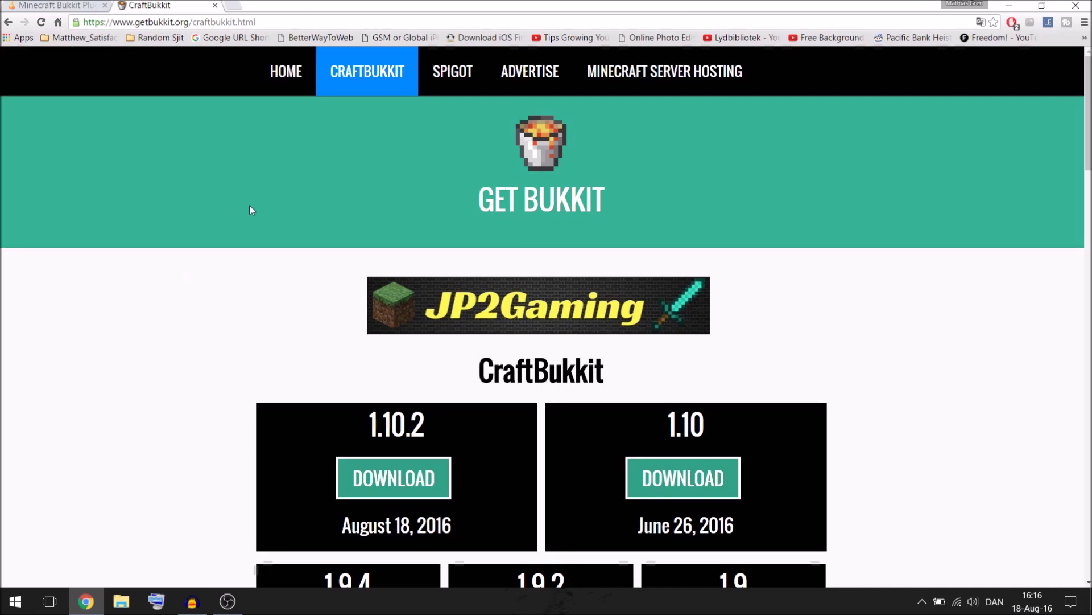
Step: Browse the CraftBukkit version list, open the download for version 1.10.2, and close the advertisement page, confirming the exit
scroll(252, 210, "down", 3)
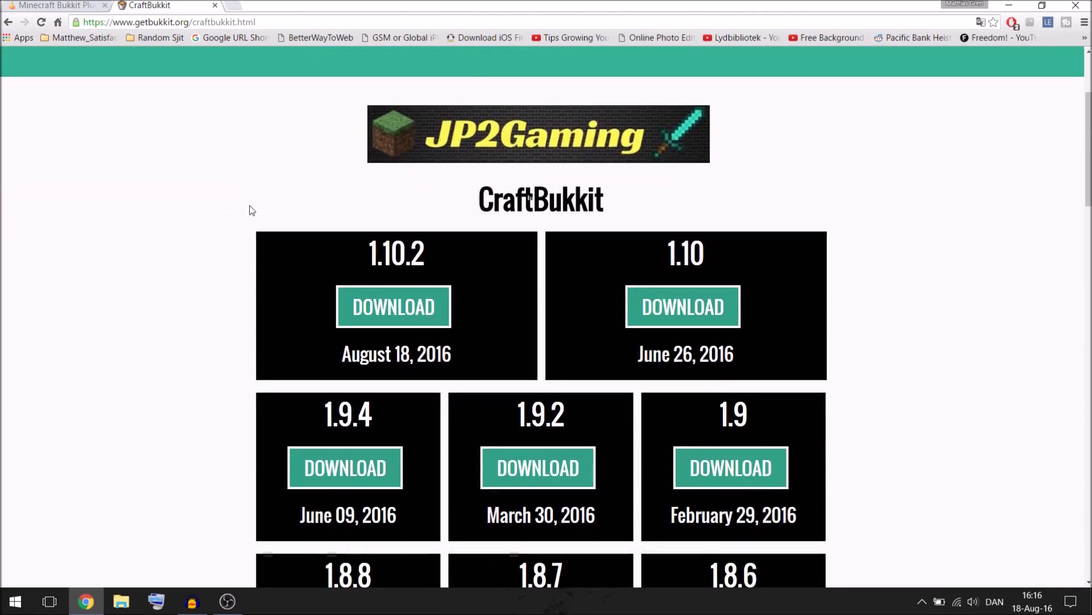
scroll(252, 210, "down", 7)
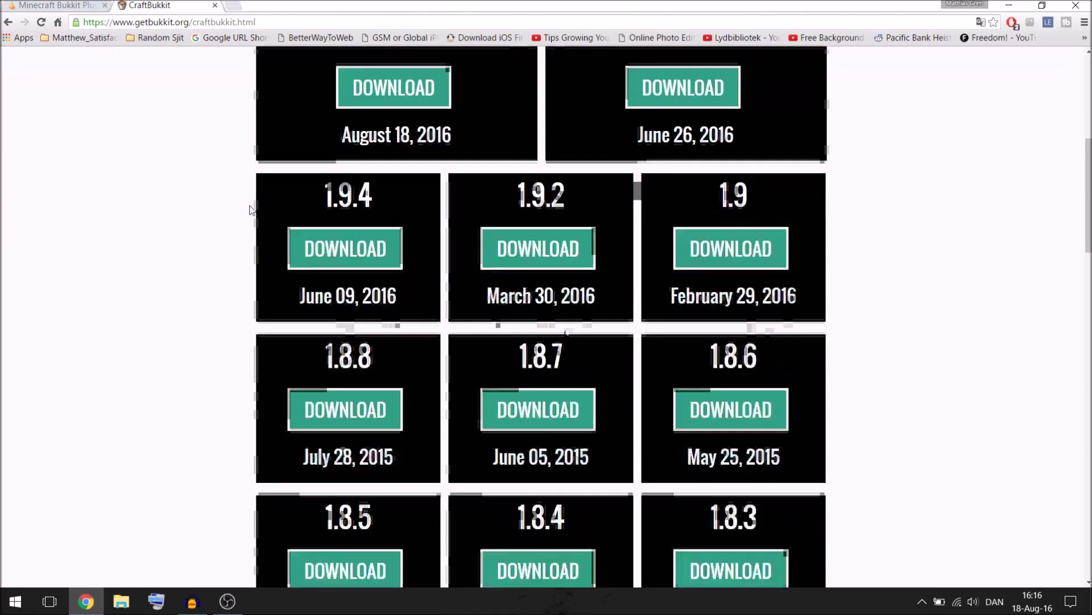
scroll(253, 210, "down", 17)
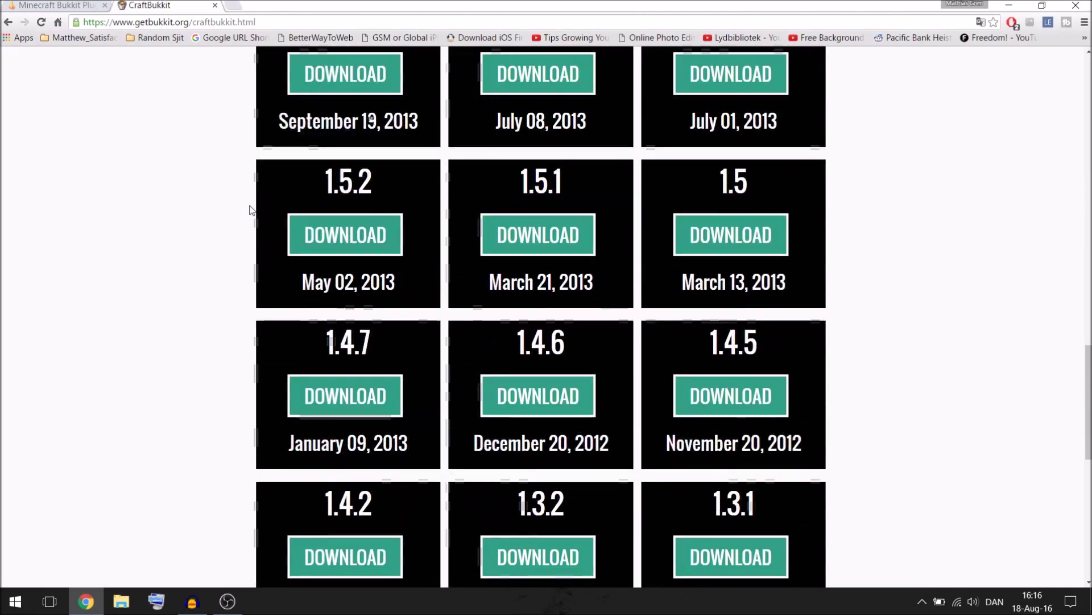
scroll(250, 210, "down", 5)
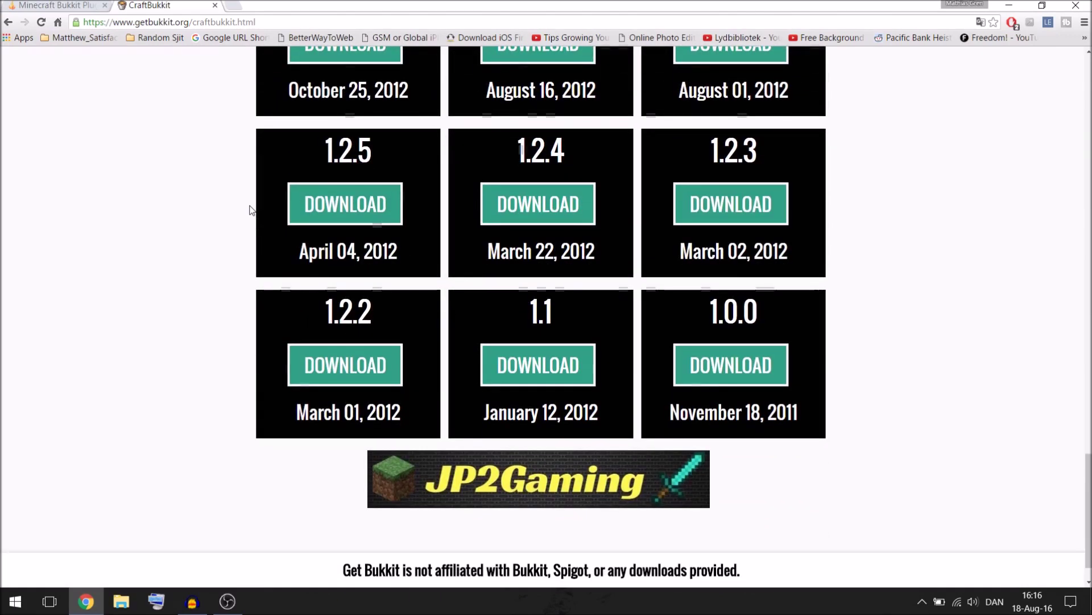
scroll(250, 209, "up", 5)
scroll(250, 210, "up", 19)
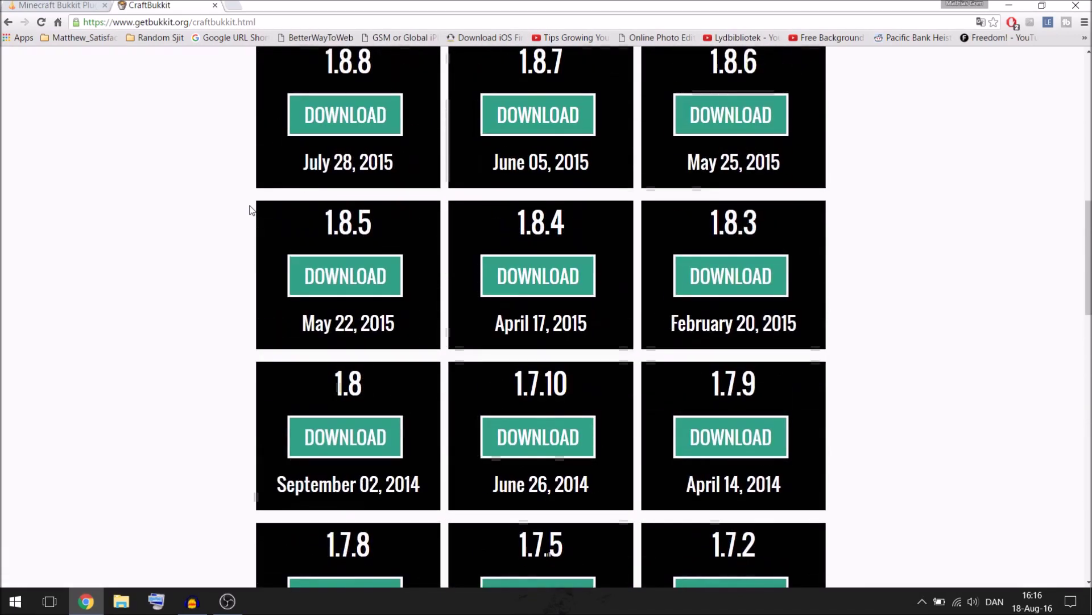
scroll(250, 210, "up", 4)
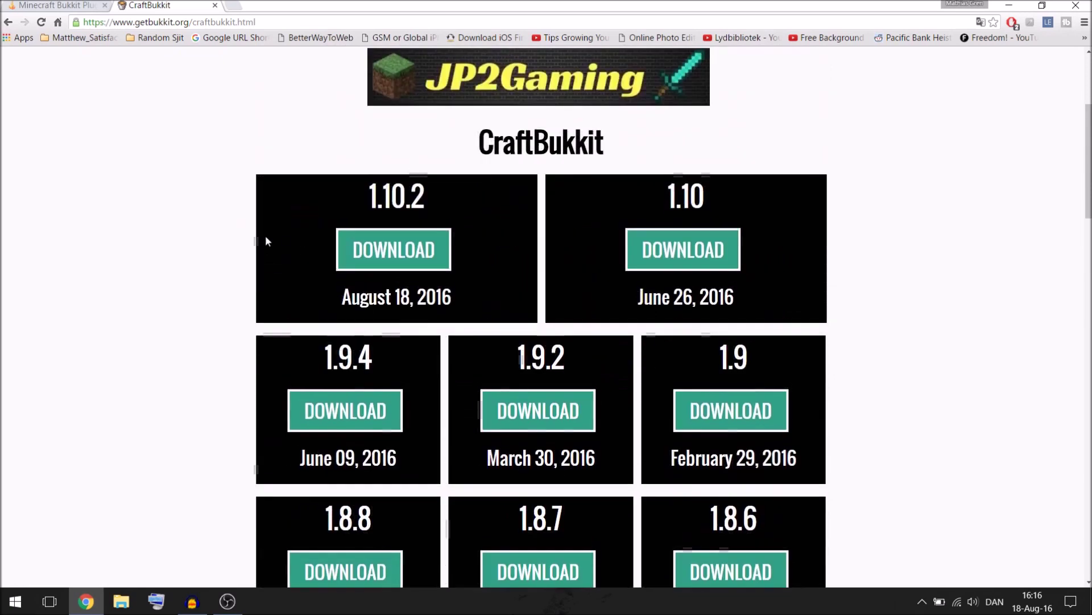
left_click(389, 262)
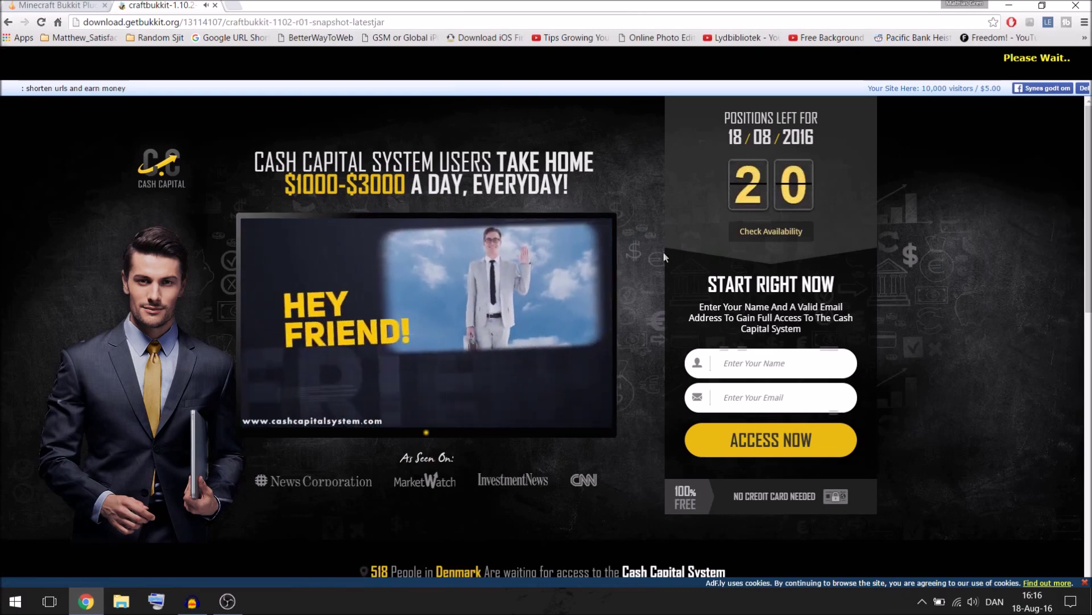
left_click(214, 5)
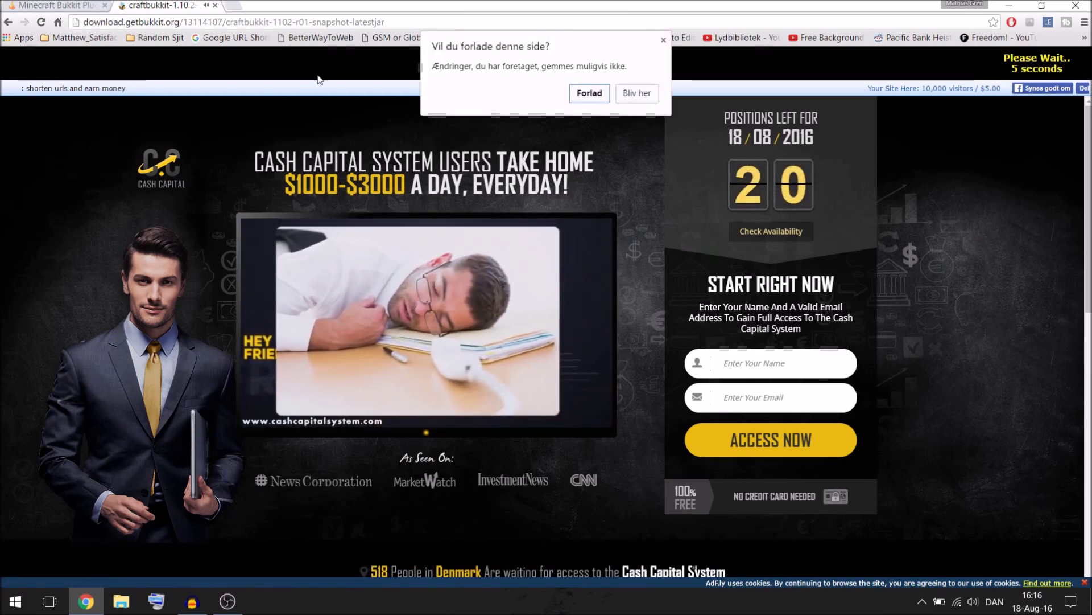
key("Return")
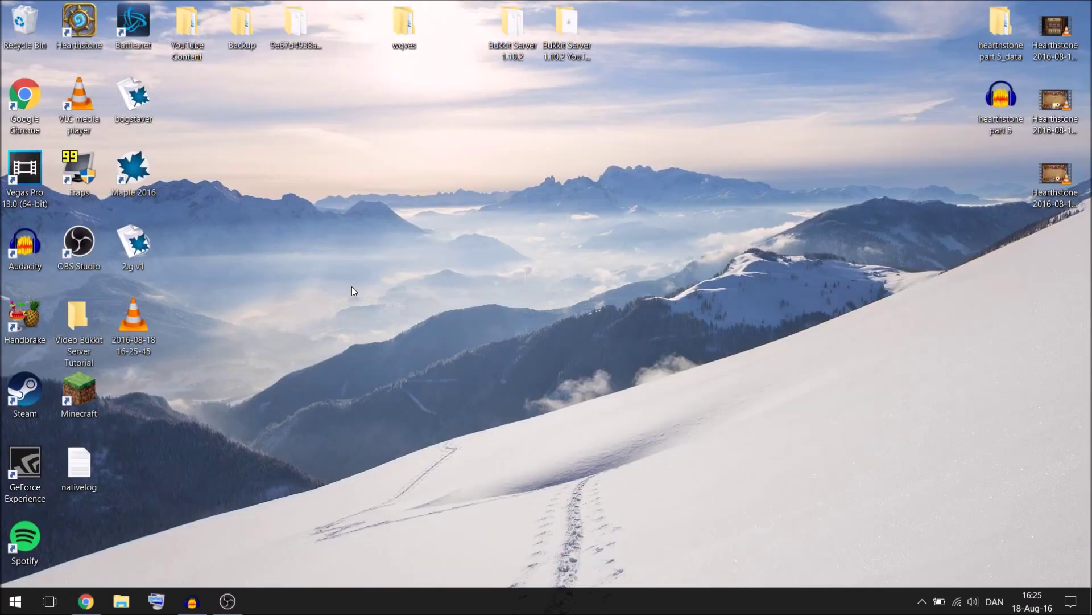
Step: Open the desktop folder Bukkit Server 1.10.2 YouTube Tutorial and select the craftbukkit-1.10.2-R0.1-SNAPSHOT-latest jar file
left_click(575, 43)
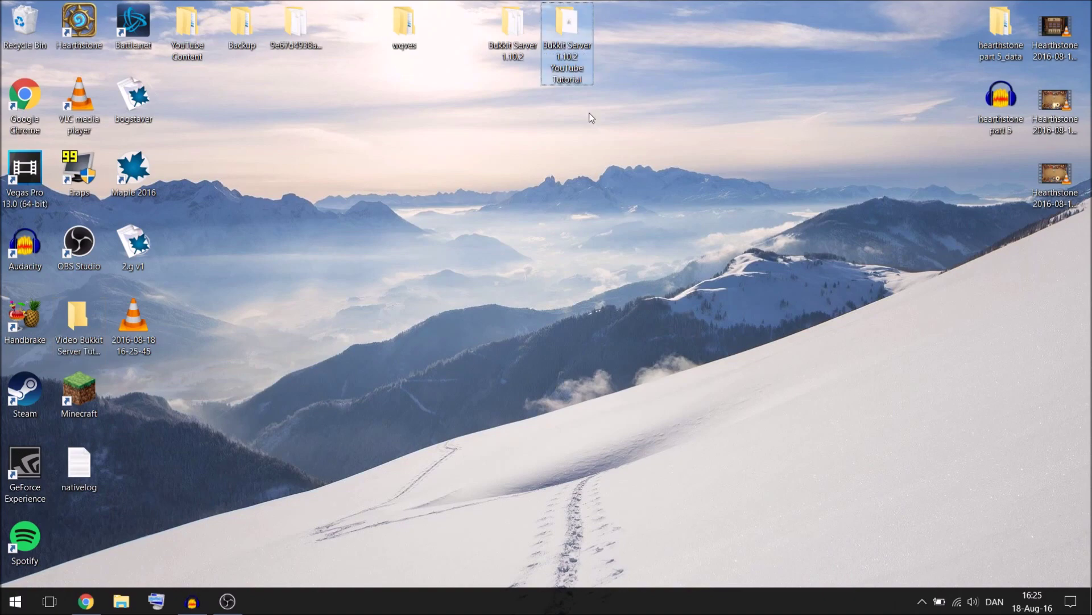
double_click(568, 26)
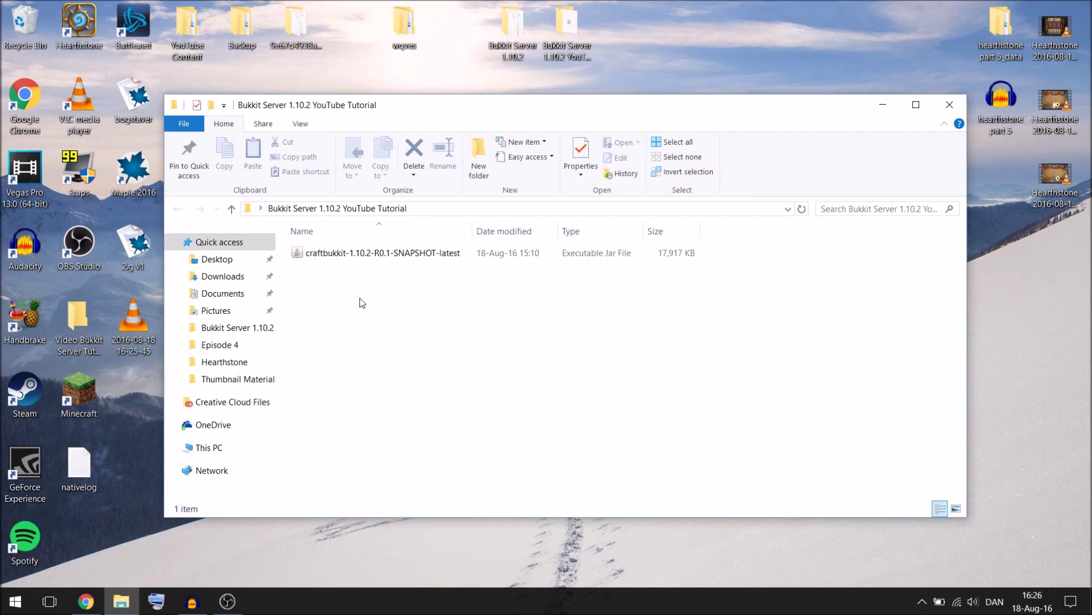
left_click(345, 254)
left_click(408, 391)
left_click(320, 256)
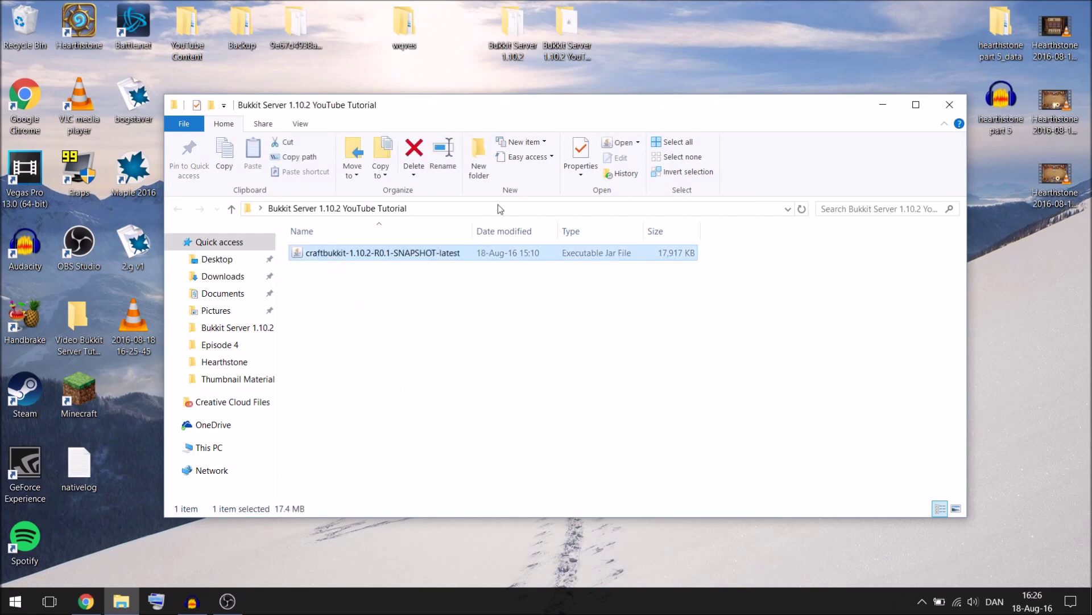
left_click(337, 306)
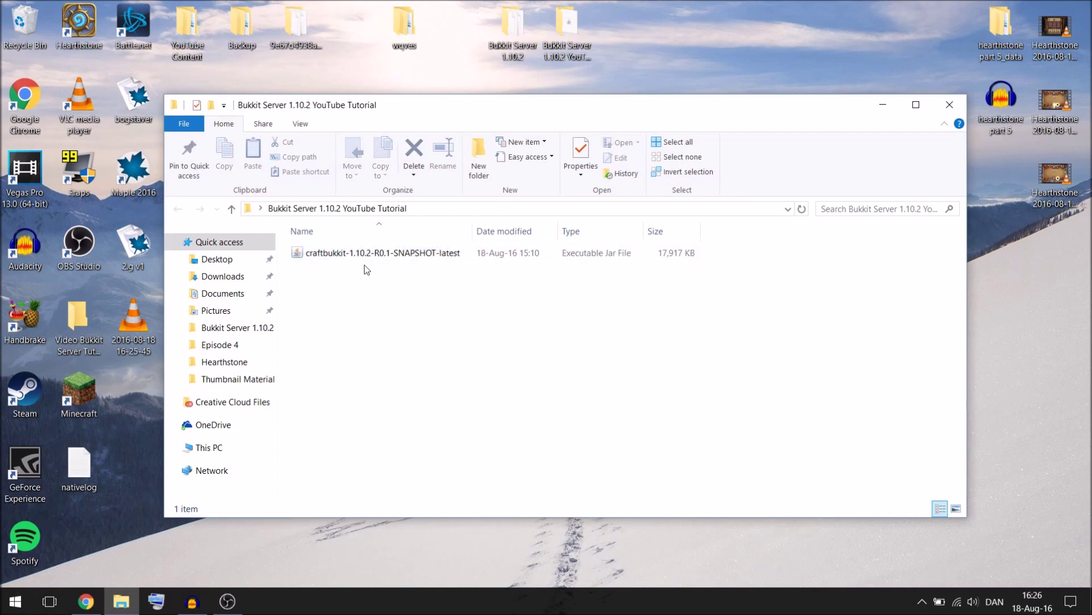
left_click(336, 252)
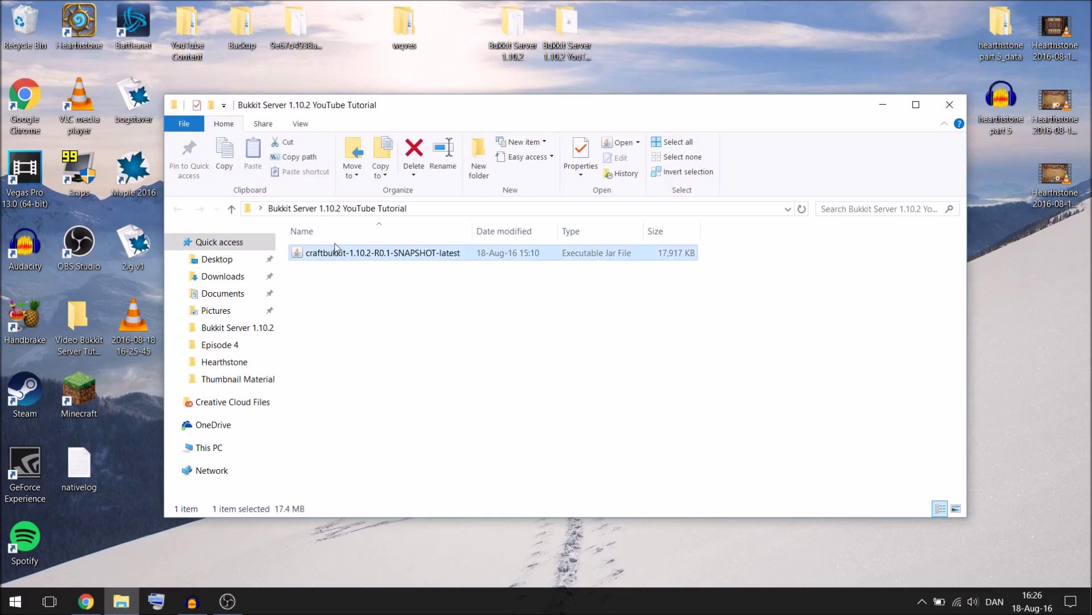
Step: Create a text document with the default name in the server folder and open it for editing
right_click(397, 338)
mouse_move(517, 514)
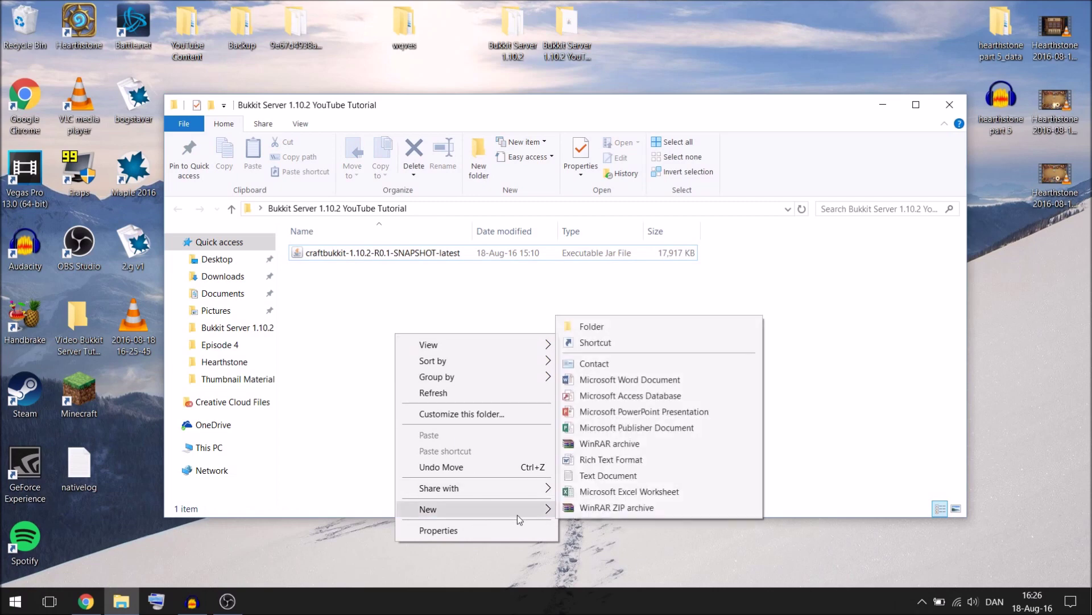
left_click(608, 475)
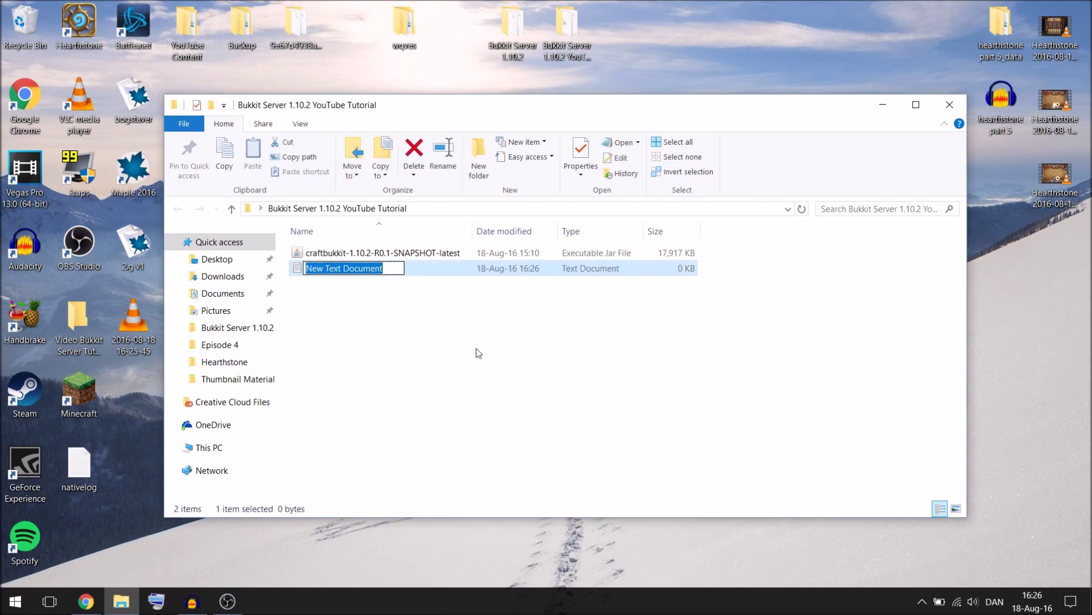
key("Return")
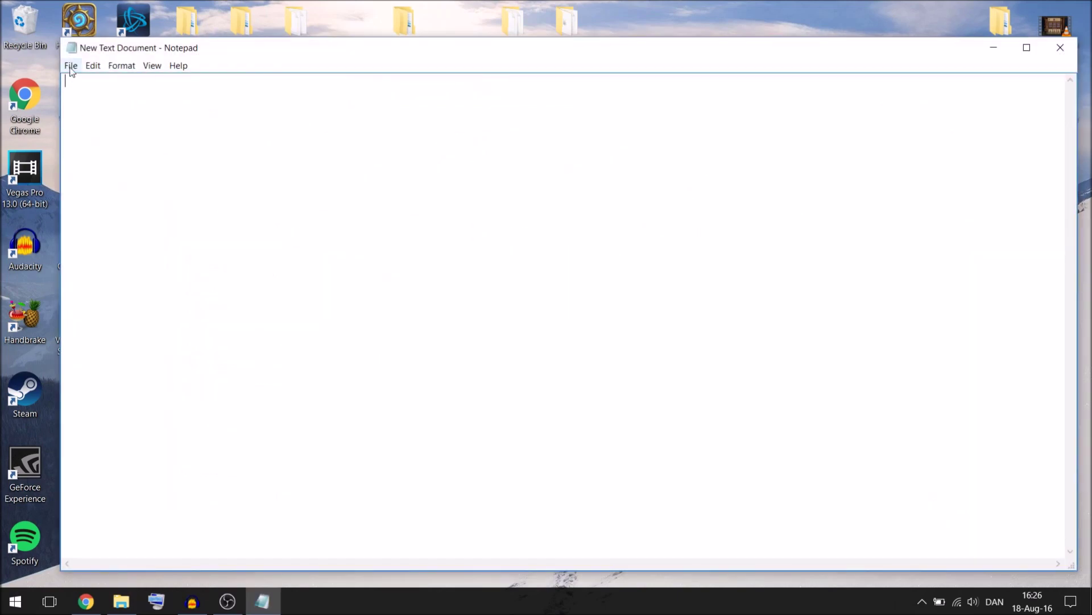
Step: Save a copy of the text document in the server folder as Start.bat with the file type All Files
left_click(71, 66)
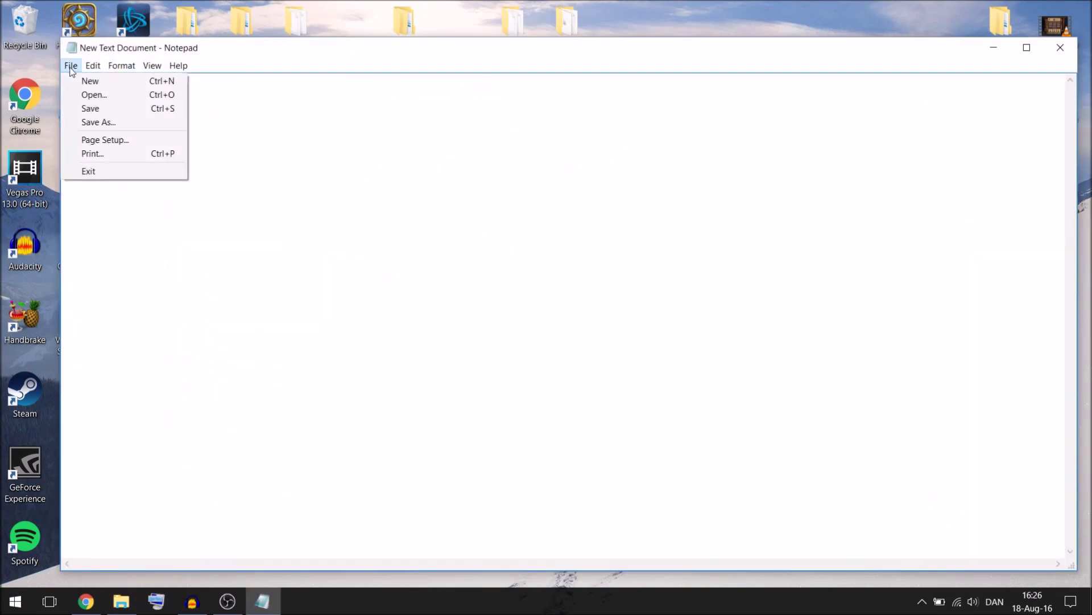
left_click(116, 122)
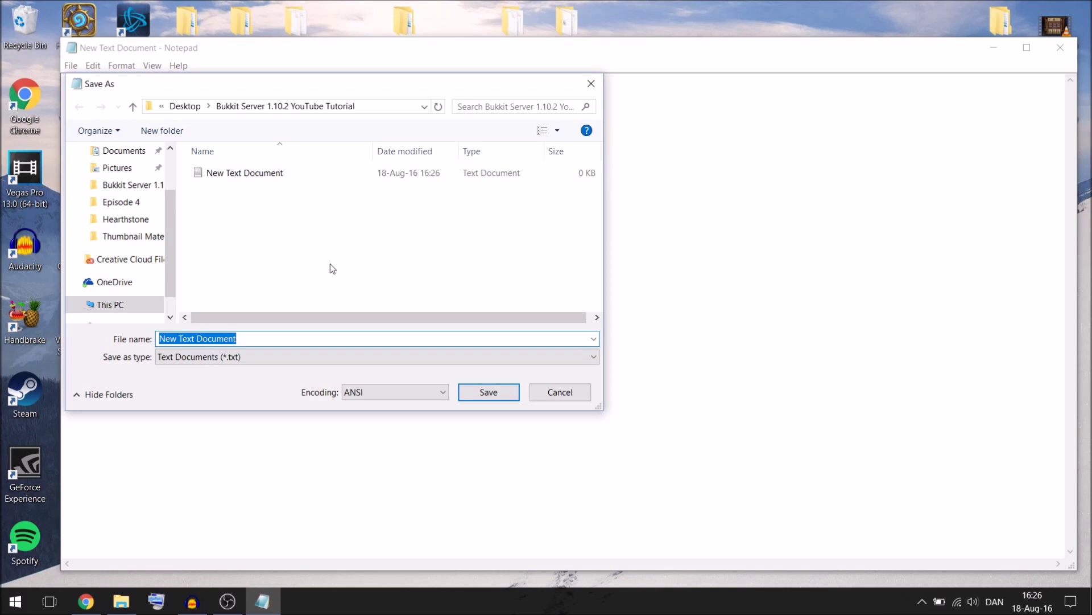
type("Start.")
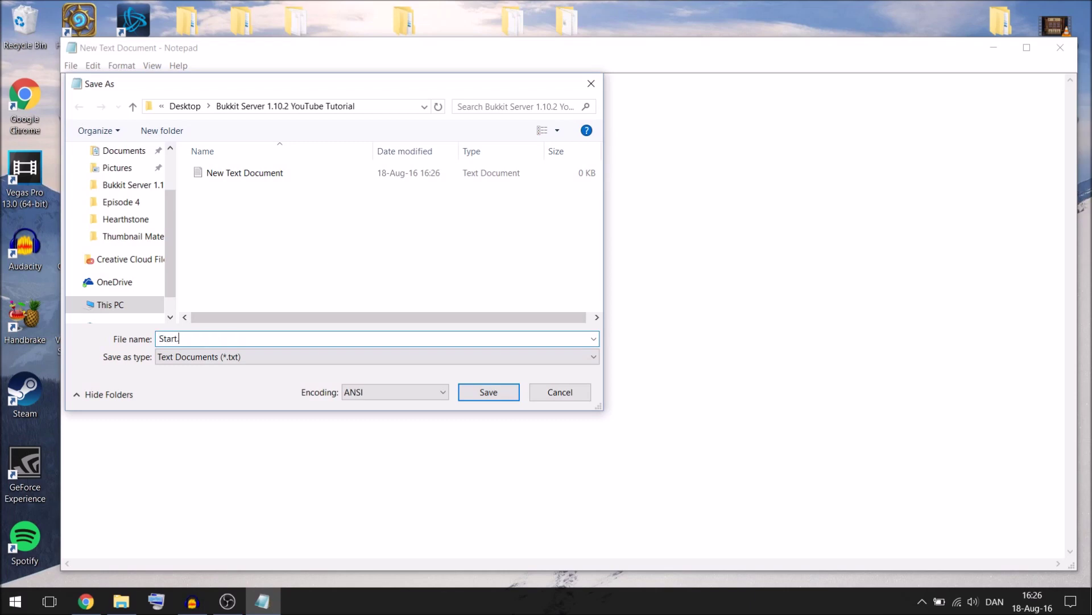
type("bat")
left_click(284, 358)
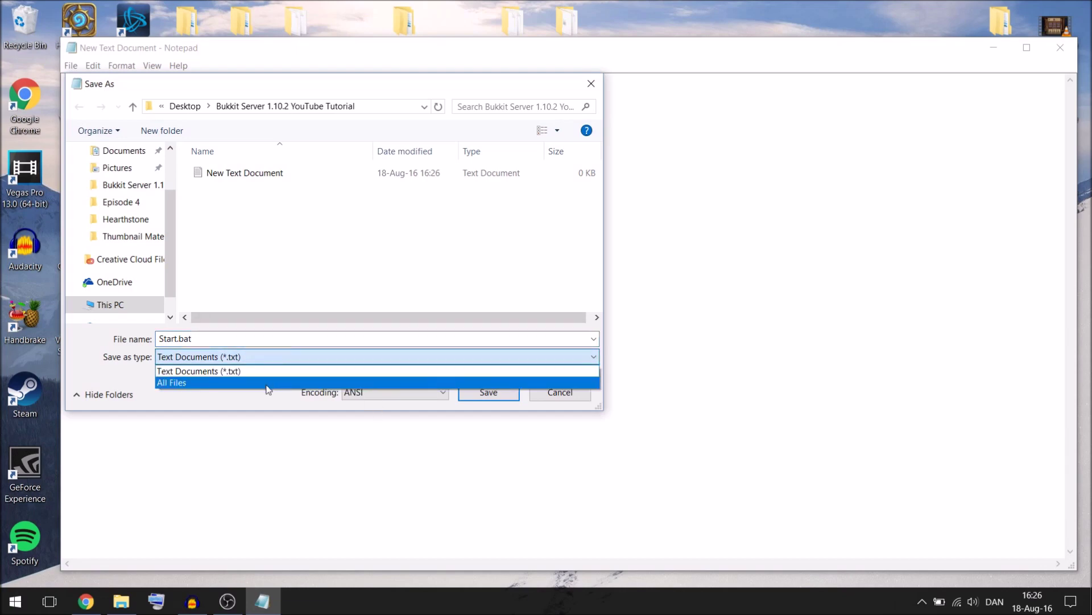
left_click(268, 383)
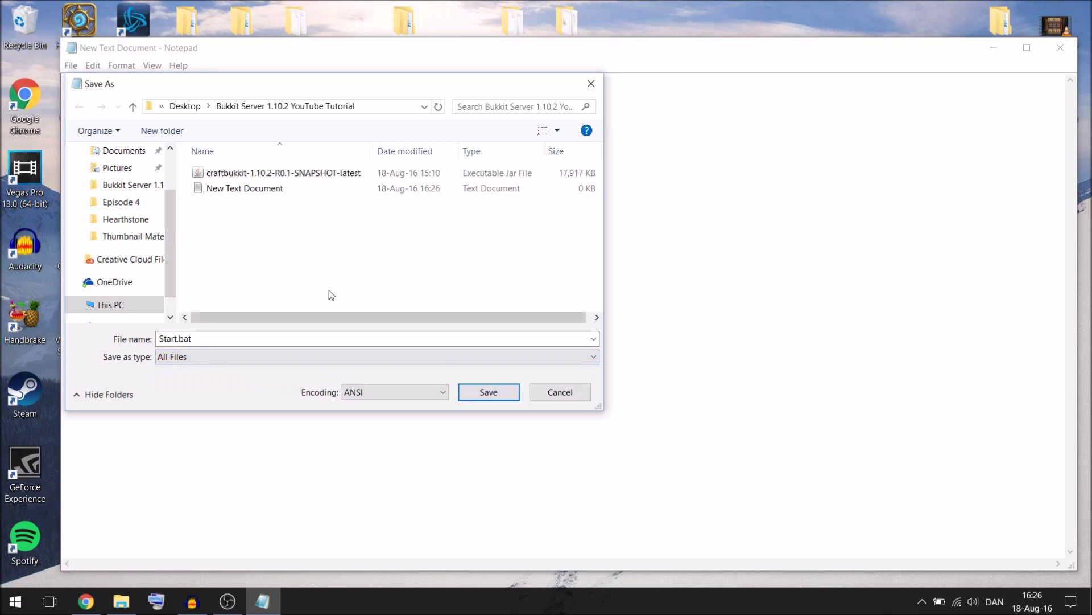
left_click(490, 397)
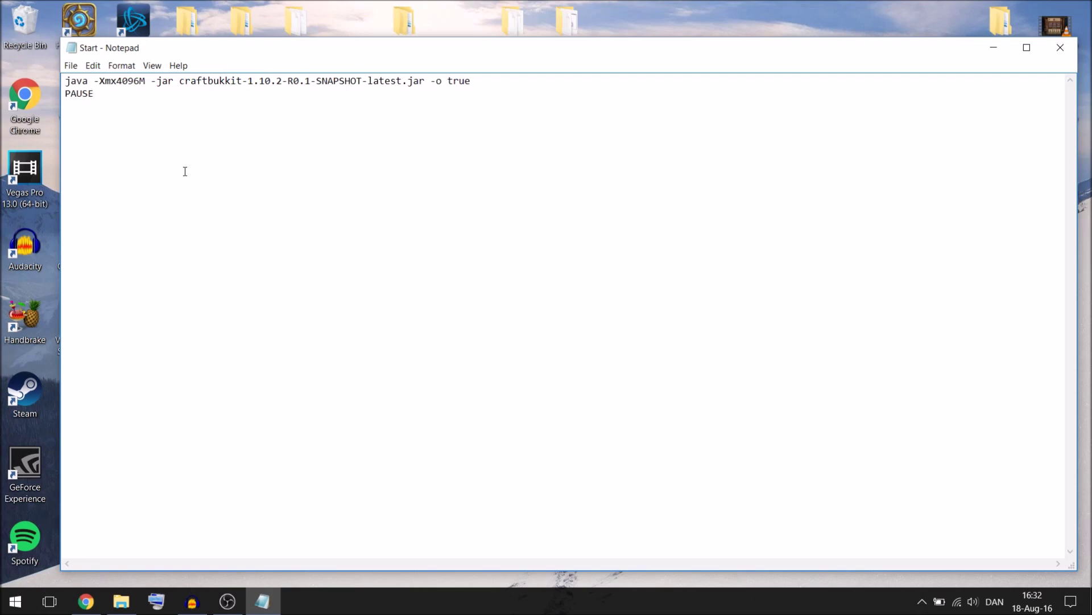
Step: Point out the 4096 memory value in the Start script and open the Windows System information
left_click_drag(139, 81, 117, 81)
left_click(147, 83)
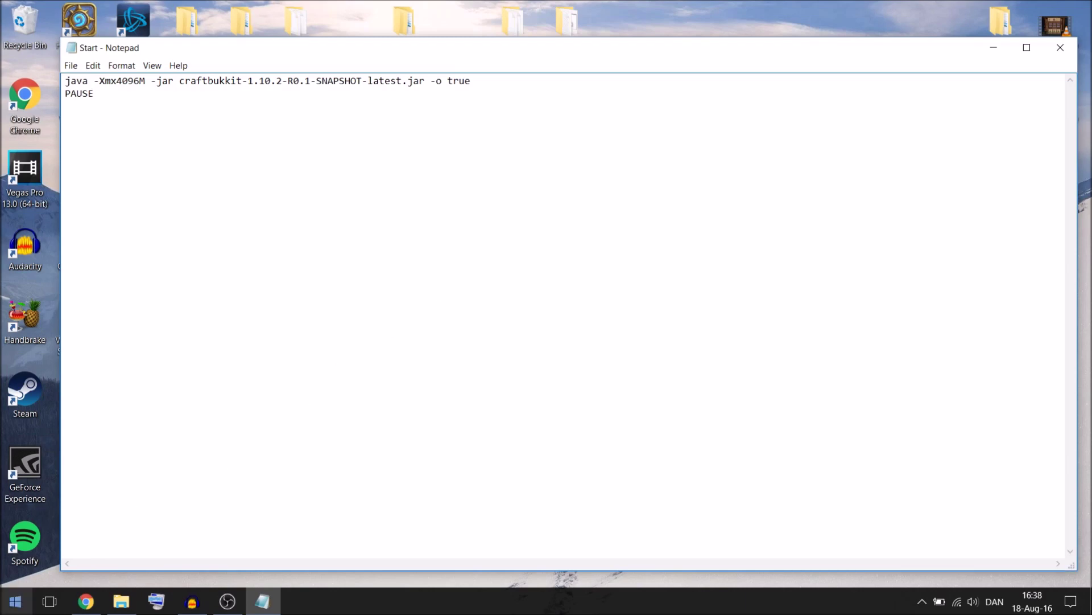
key("super")
key("super+x")
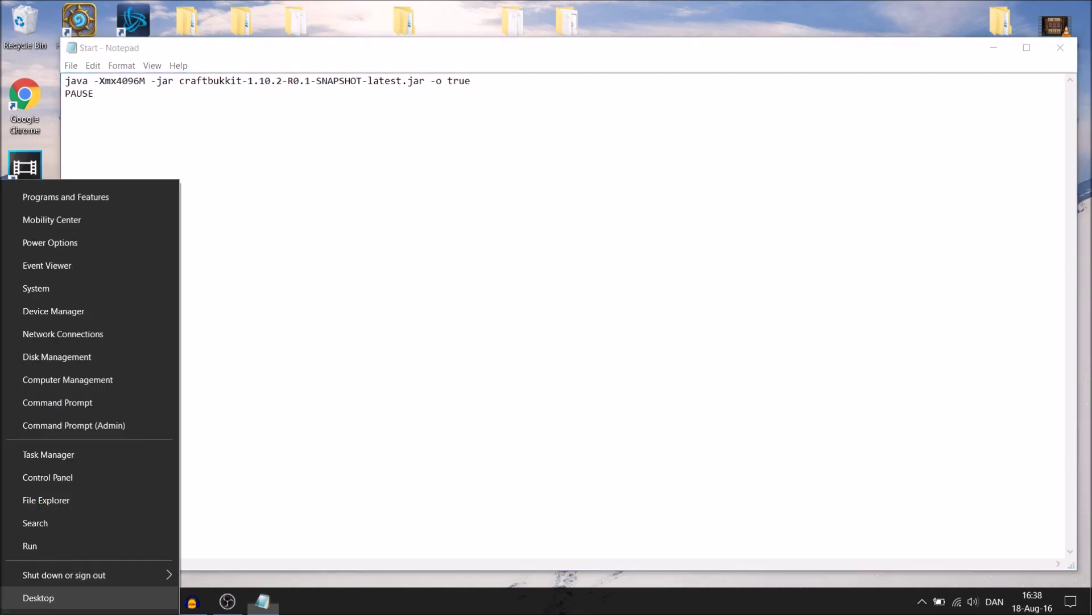
left_click(41, 289)
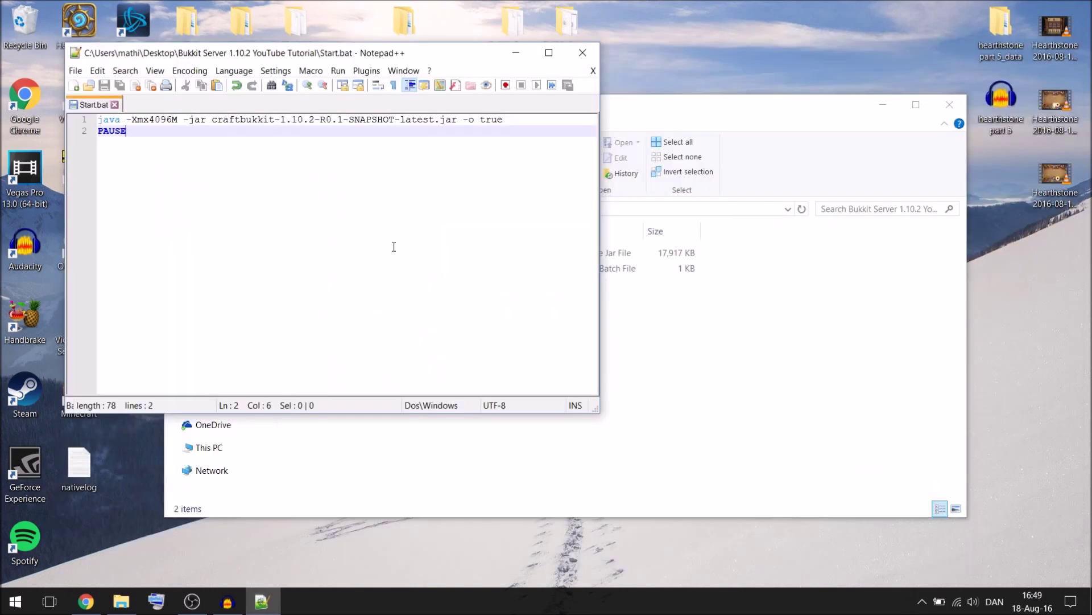
Step: Close Start.bat together with its editor and run the Start batch file from the server folder
left_click(591, 69)
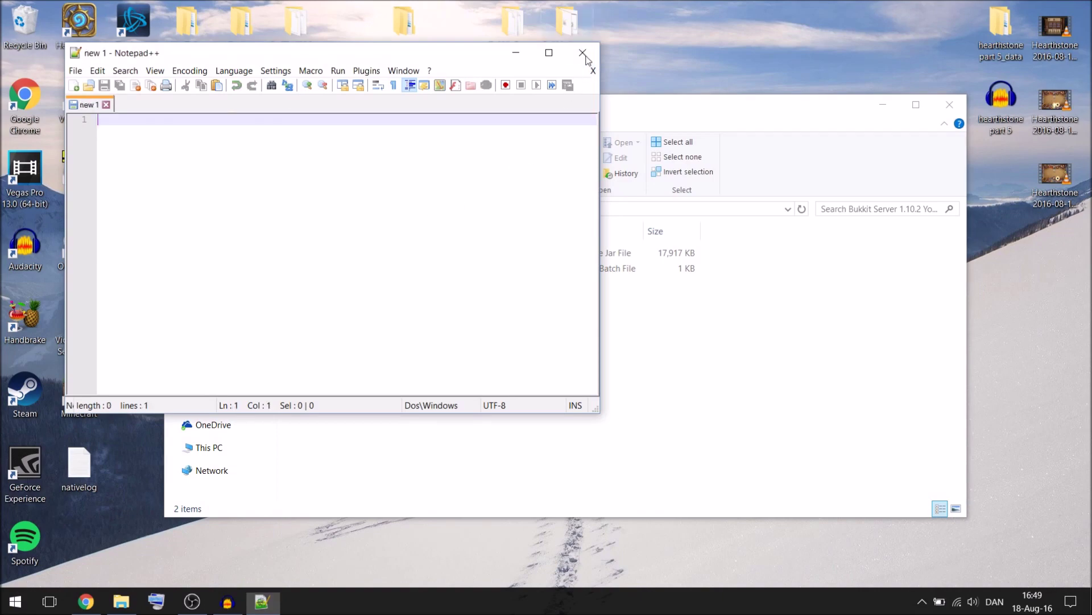
left_click(583, 53)
left_click(315, 257)
left_click(314, 275)
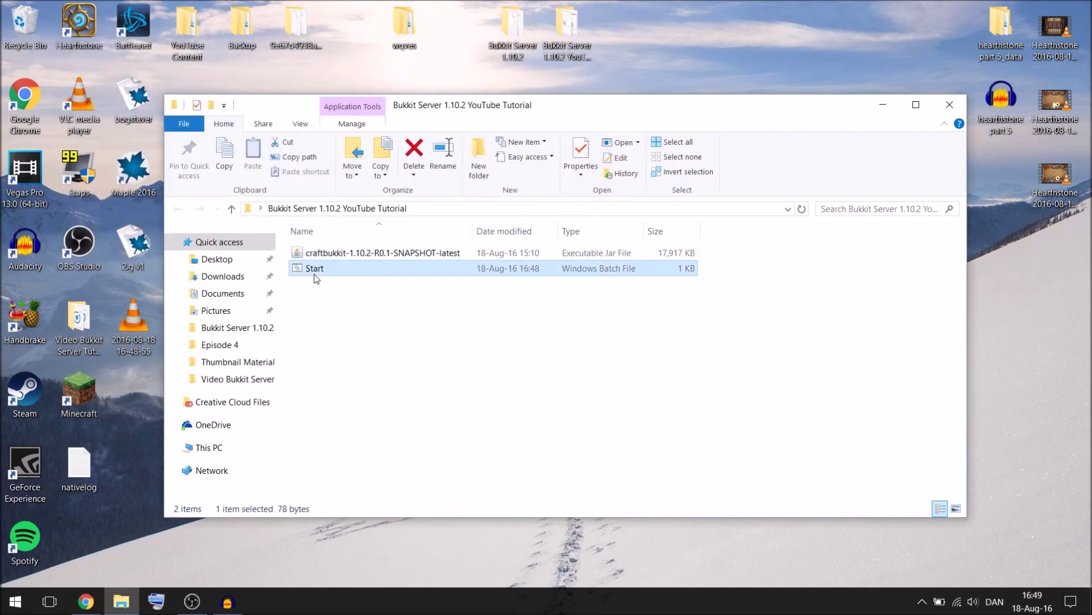
double_click(315, 274)
left_click(839, 361)
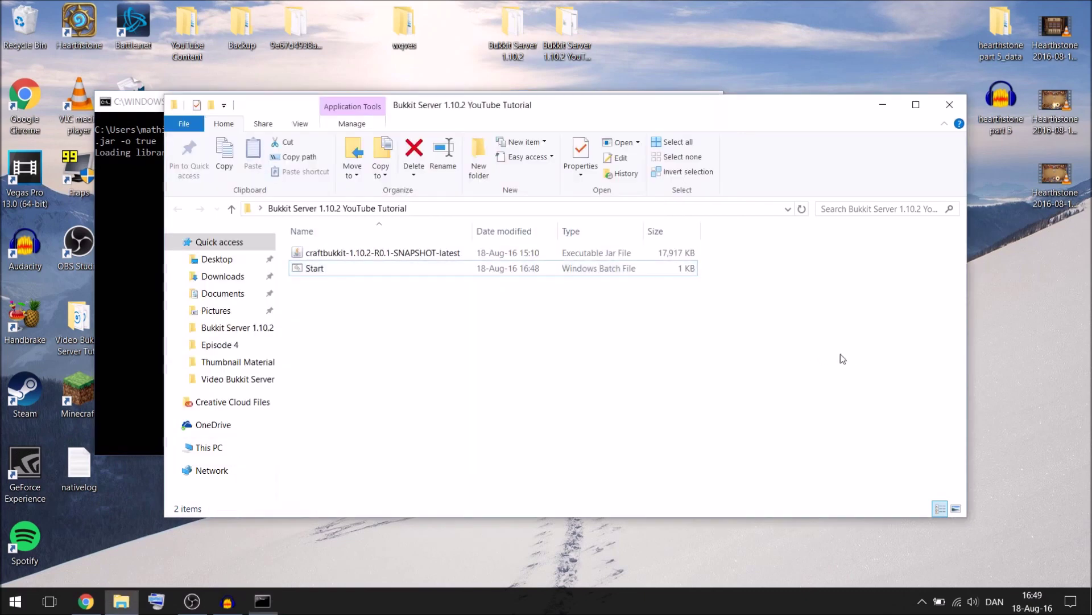
Step: Bring the server console to the front, highlight the word EULA in its output, and dismiss the paused console
left_click(142, 101)
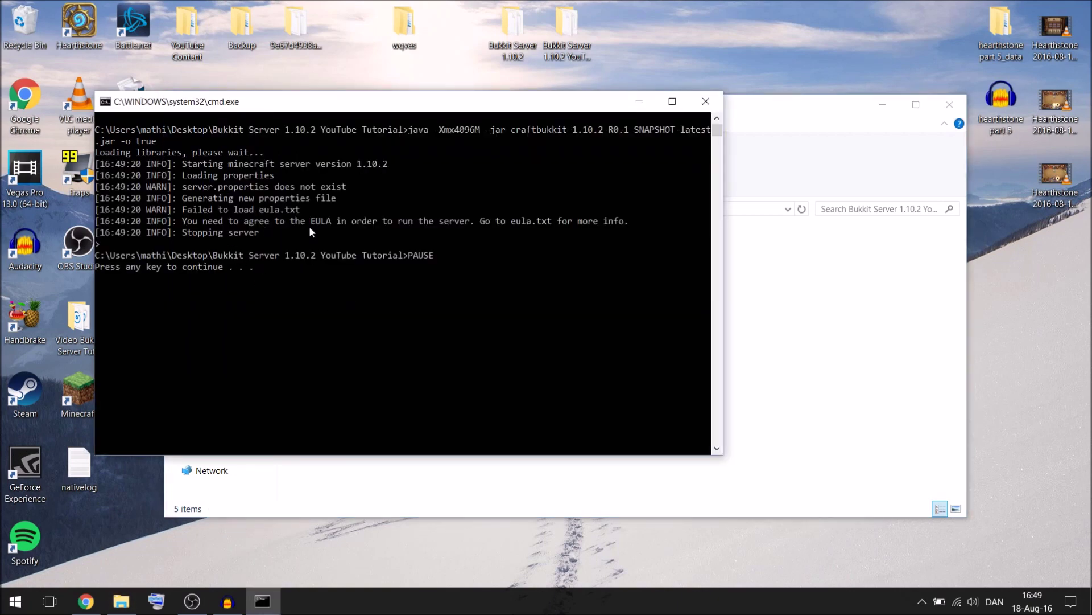
left_click_drag(309, 220, 337, 222)
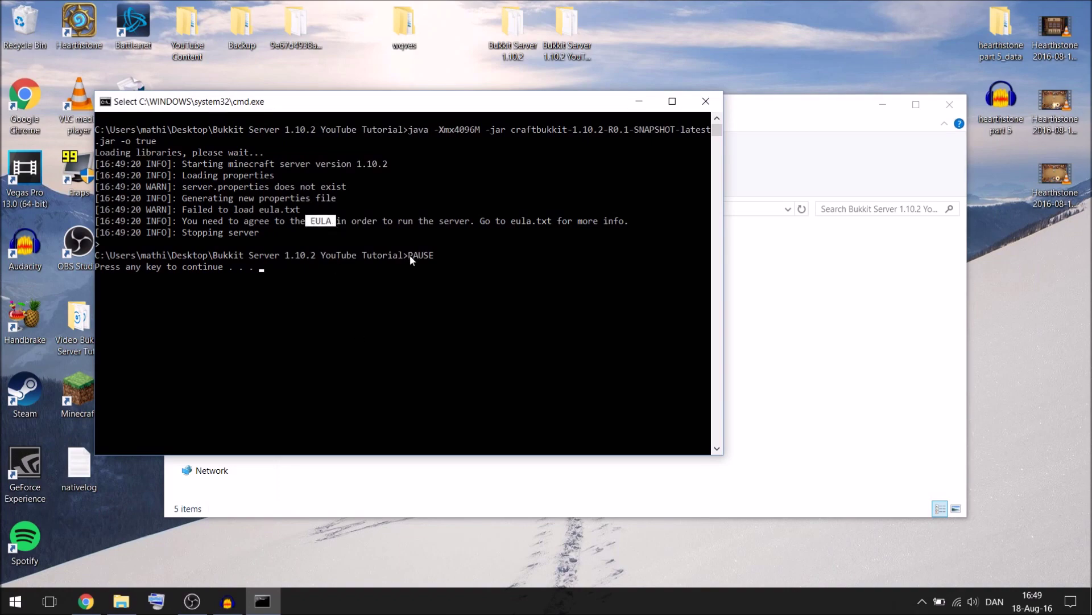
key("Return")
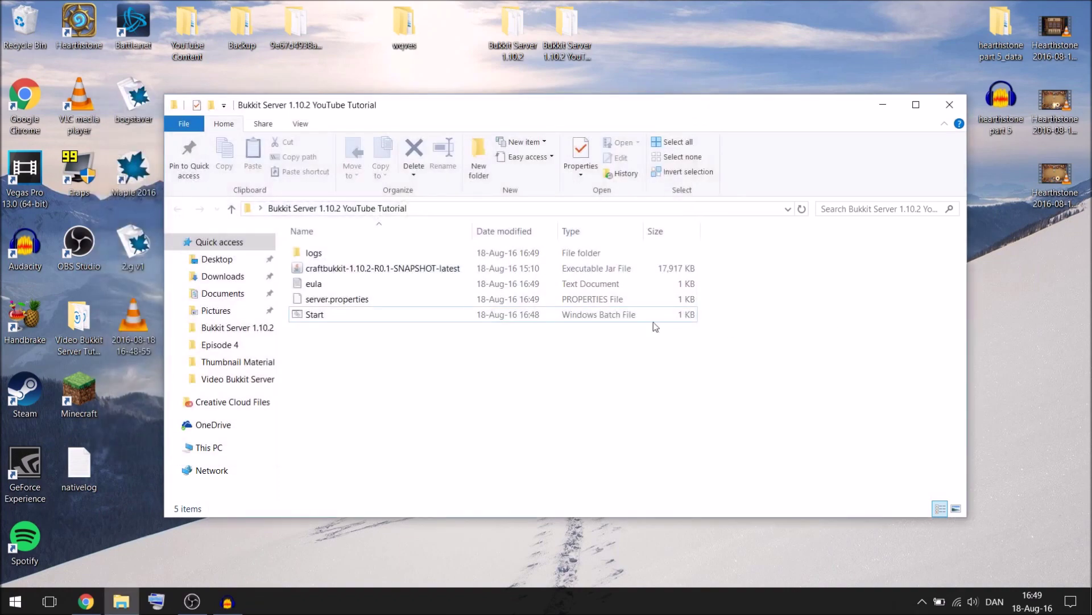
Step: Set eula to true in the server folder's eula text file and close the file
double_click(321, 289)
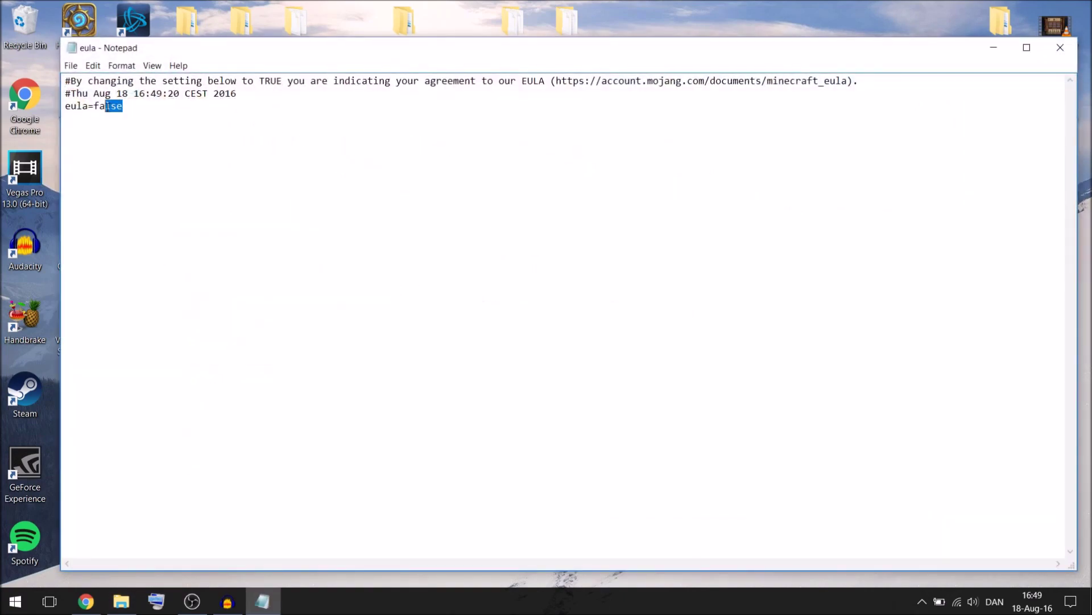
left_click_drag(106, 106, 94, 105)
key("BackSpace")
type("true")
left_click(1060, 48)
Step: Run the Start batch file again and return to the server folder window
double_click(315, 315)
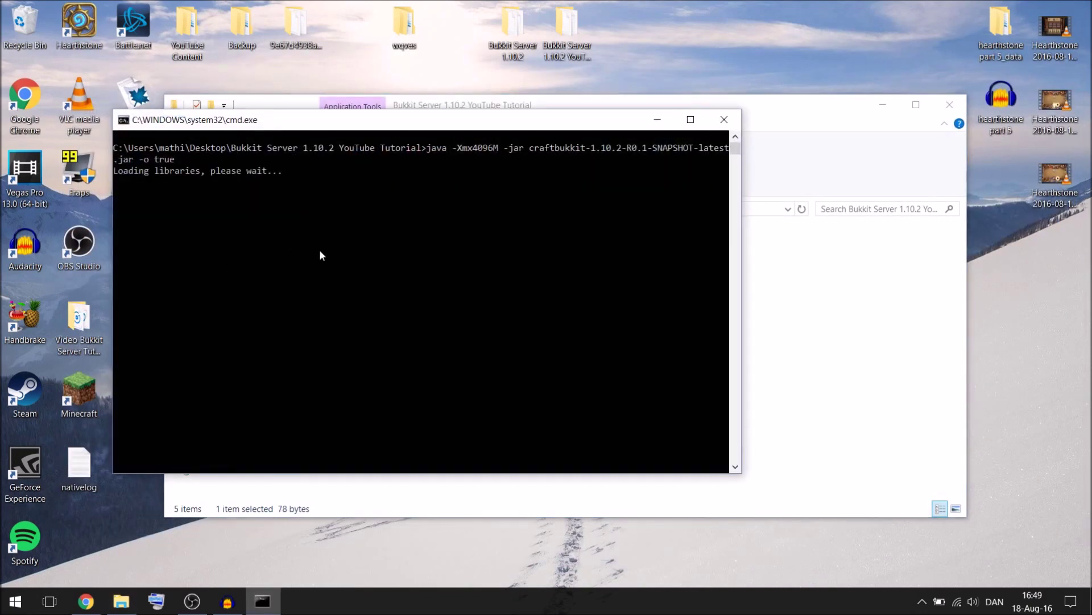
key("alt+Tab")
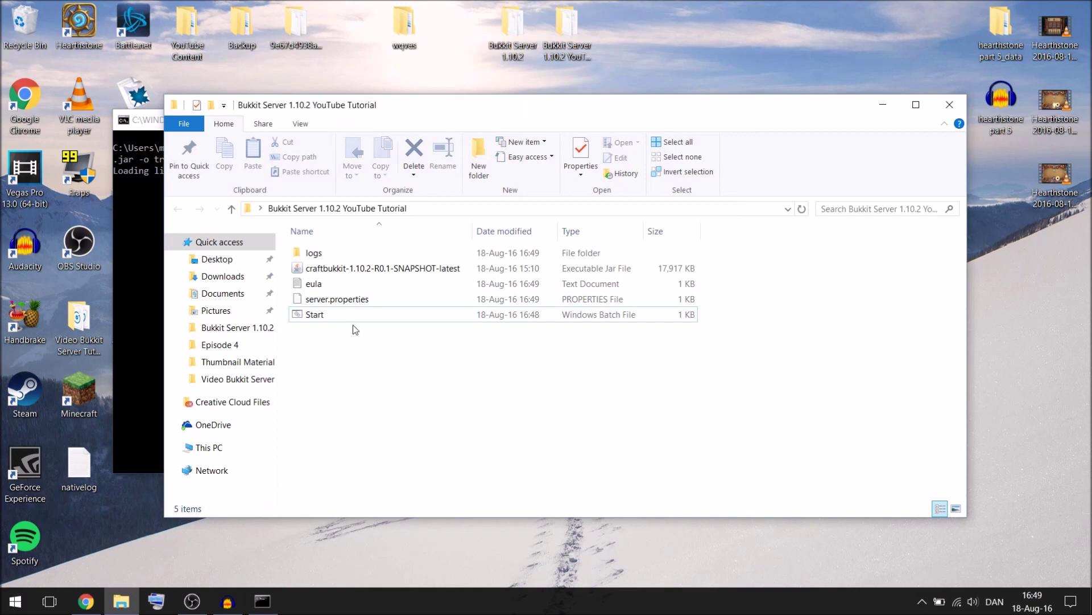
left_click_drag(376, 375, 362, 243)
left_click(369, 402)
left_click_drag(349, 374, 364, 248)
left_click(359, 385)
left_click_drag(317, 360, 392, 256)
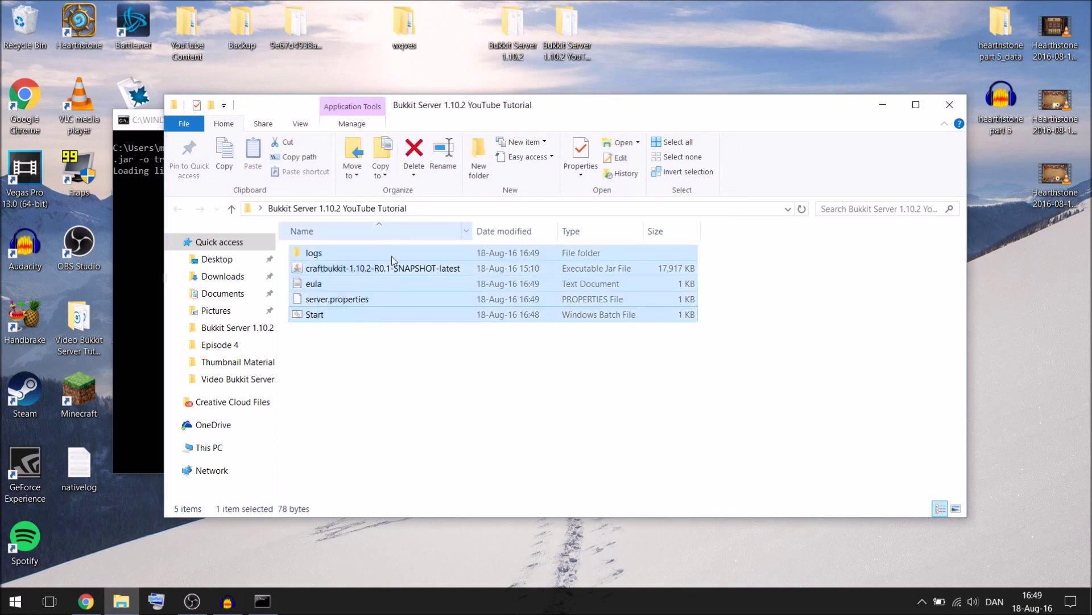
left_click(361, 386)
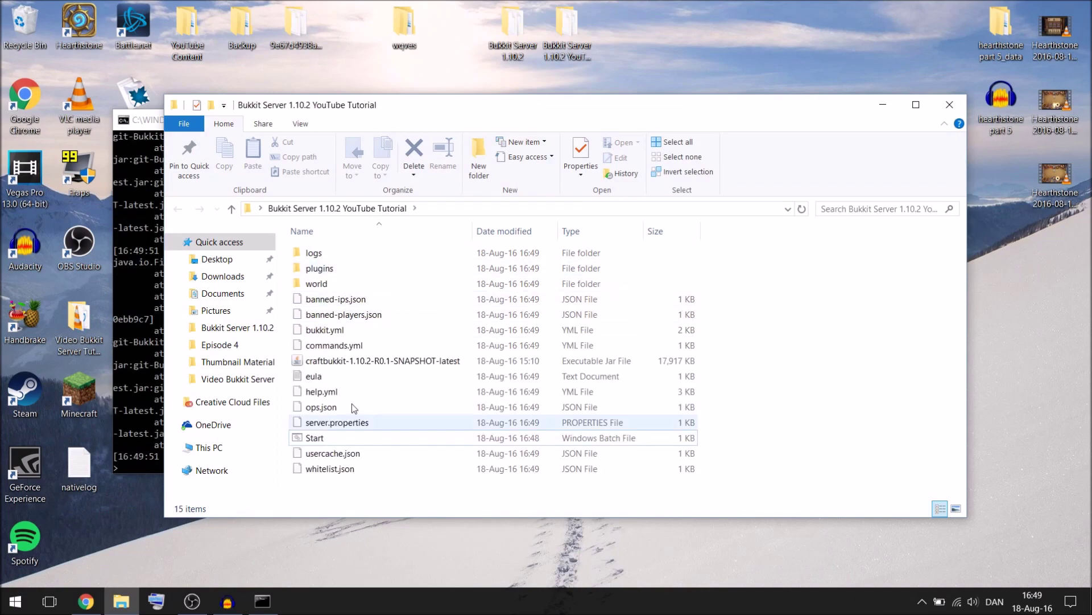
Step: Switch to the server console, shut the server down with the stop command, and dismiss the paused console
key("alt+Tab")
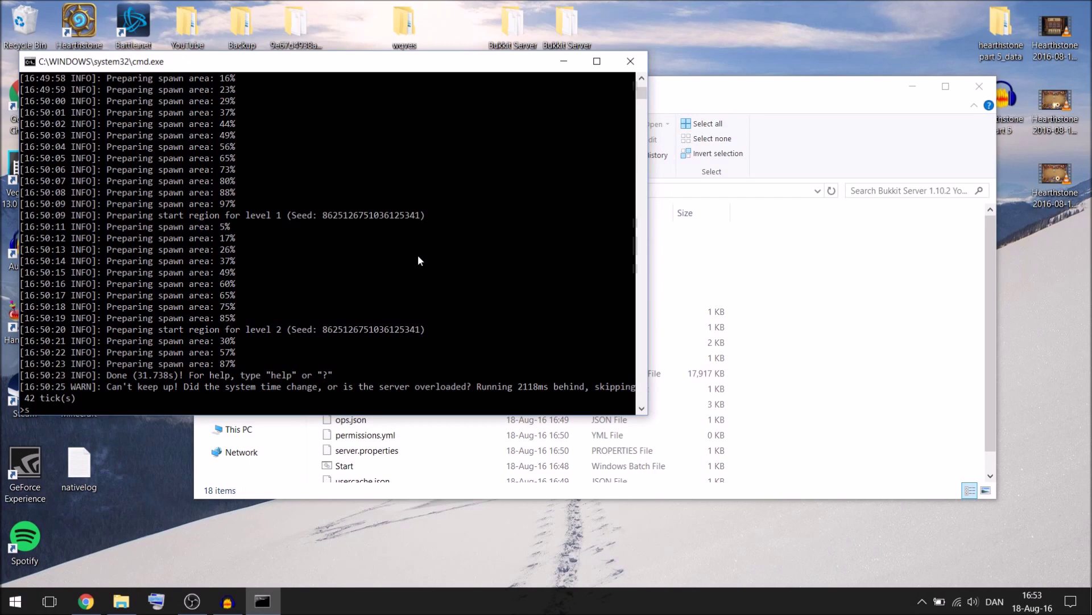
type("stop")
key("Return")
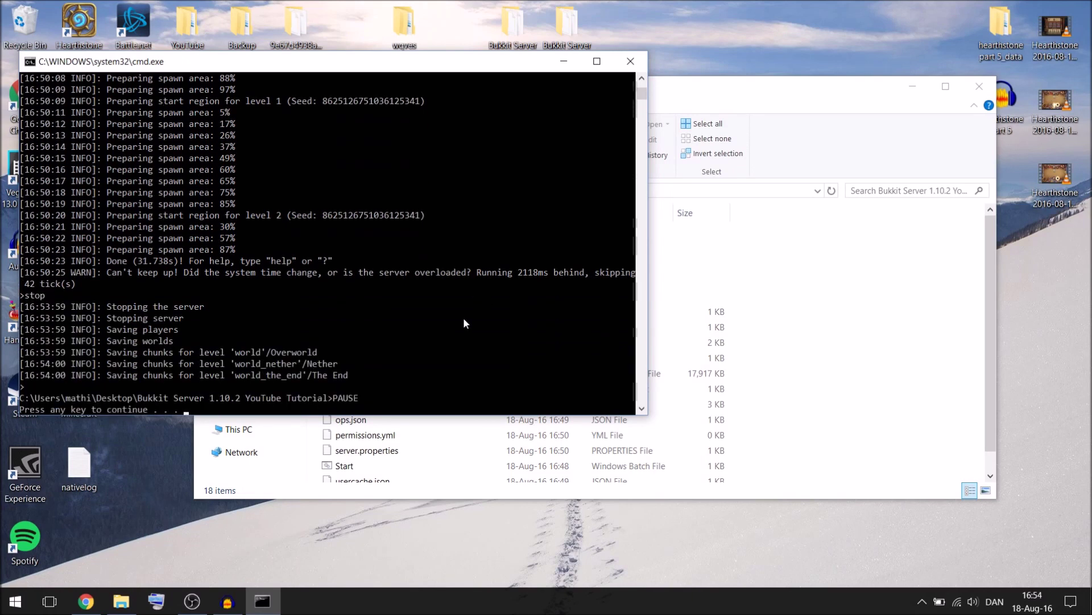
key("Return")
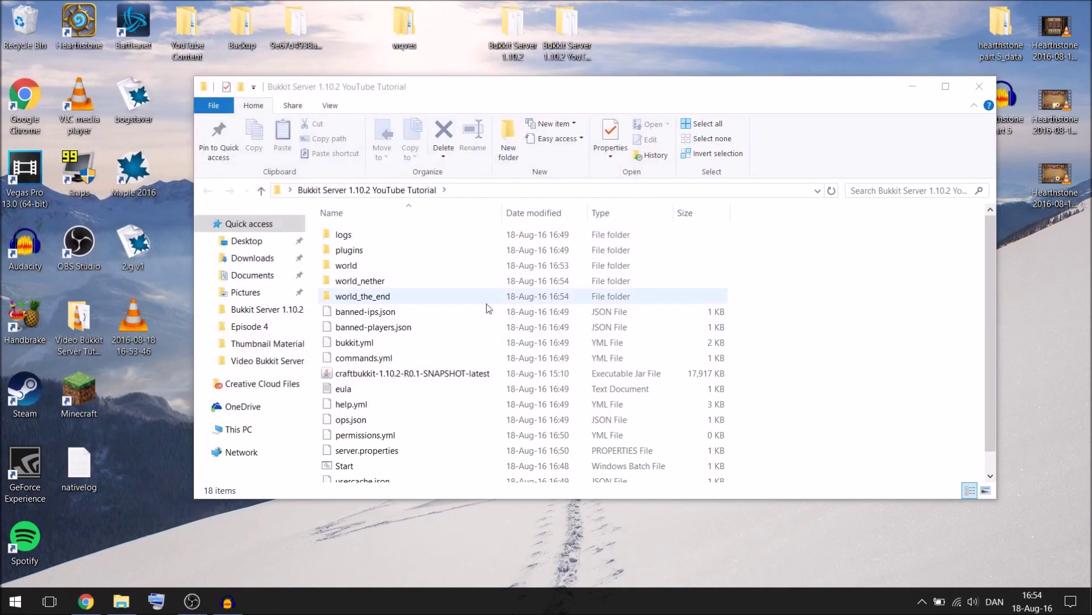
Step: Open server.properties from the server folder in Notepad++ and maximize the editor window
scroll(408, 295, "down", 1)
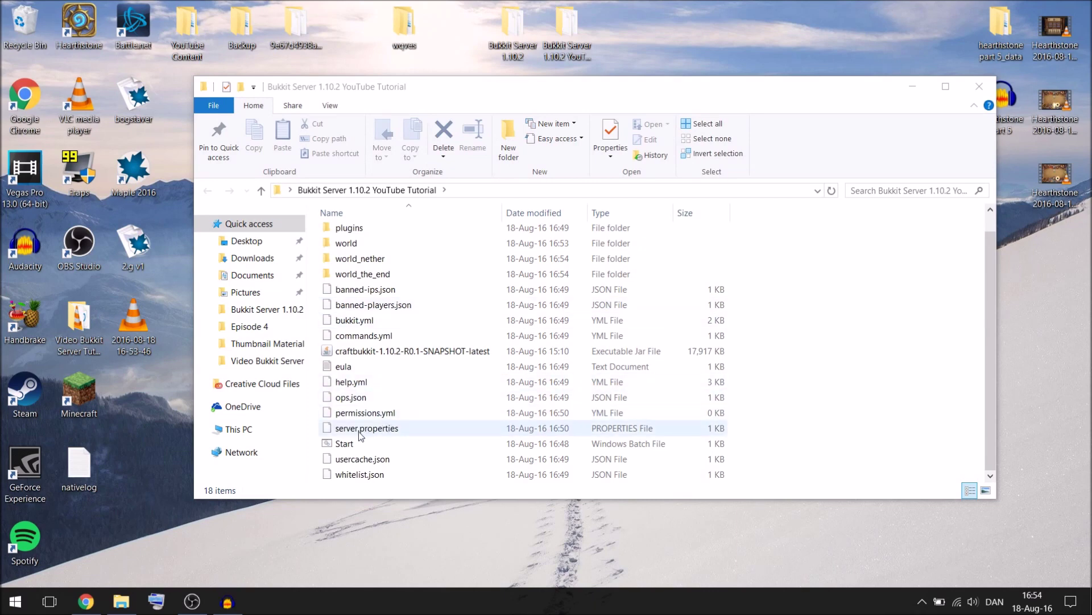
right_click(360, 430)
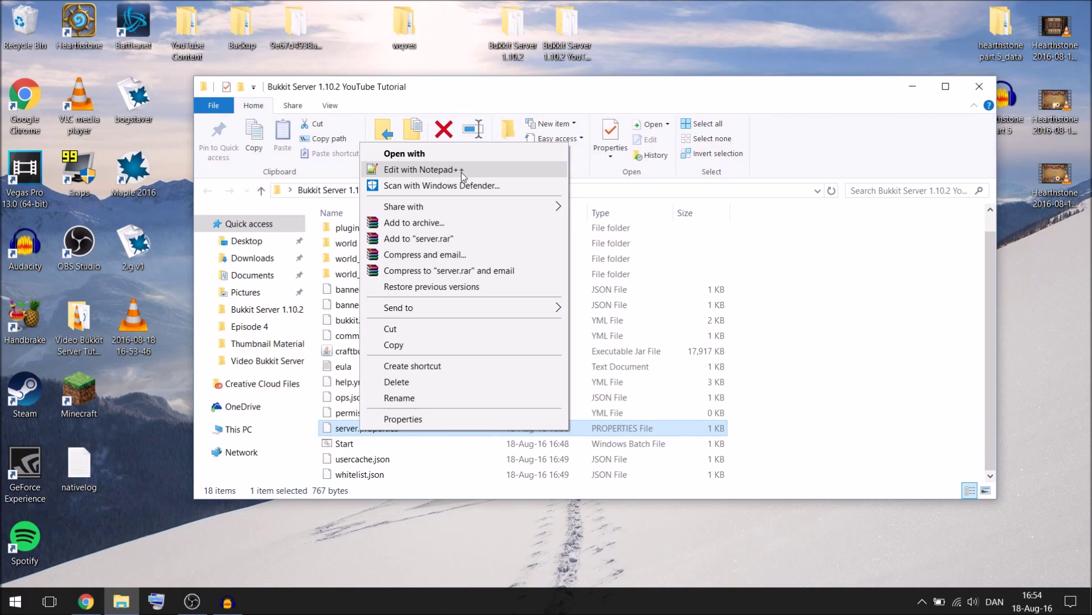
left_click(462, 170)
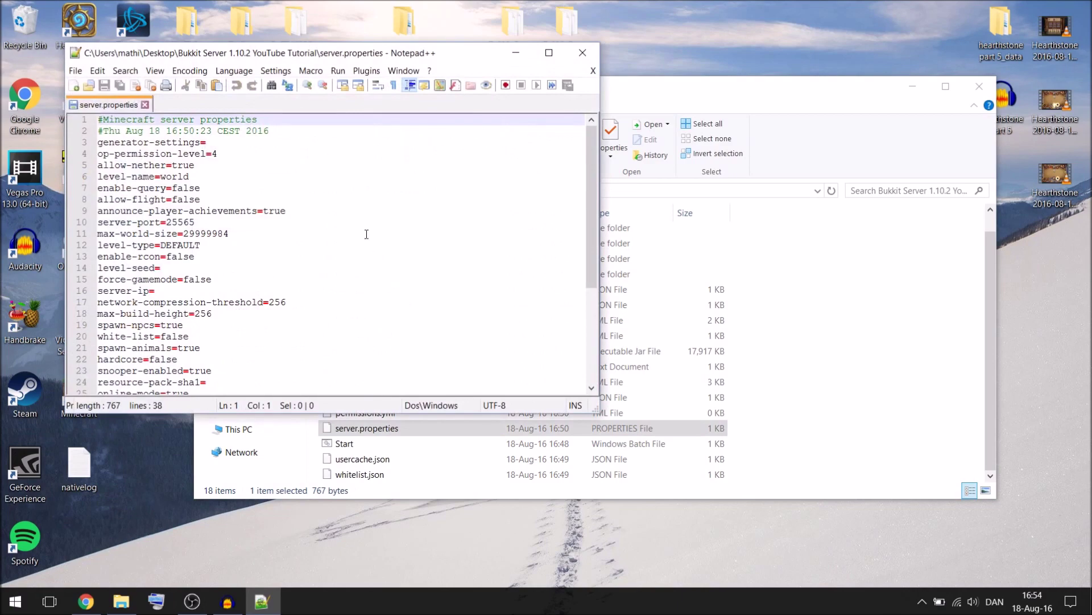
double_click(389, 54)
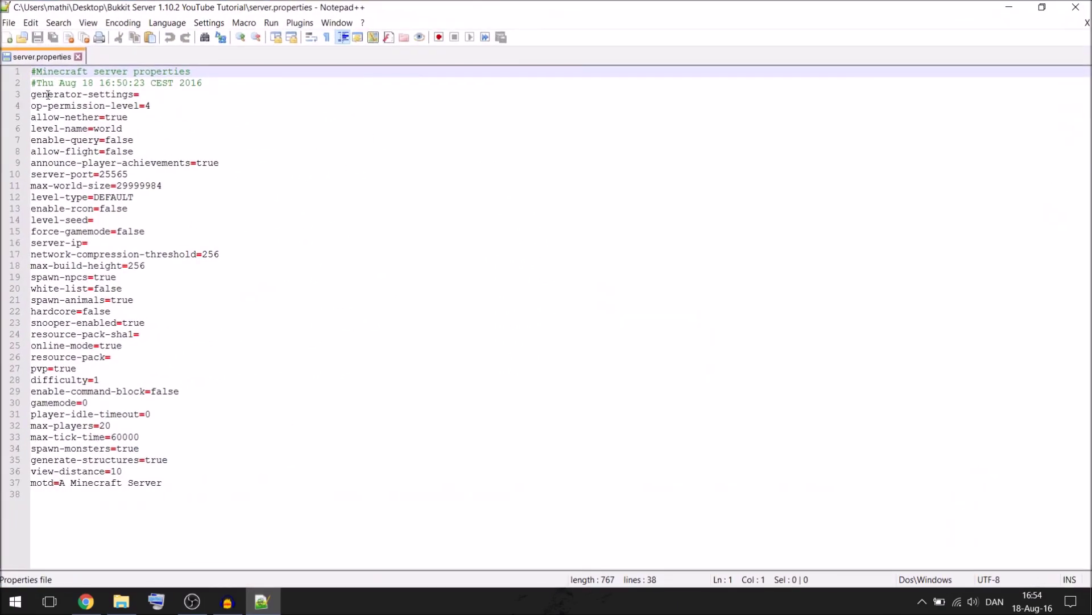
Step: Review the allow-nether, level-name, allow-flight, server-port, level-seed, server-ip and white-list settings in server.properties
left_click_drag(130, 116, 101, 116)
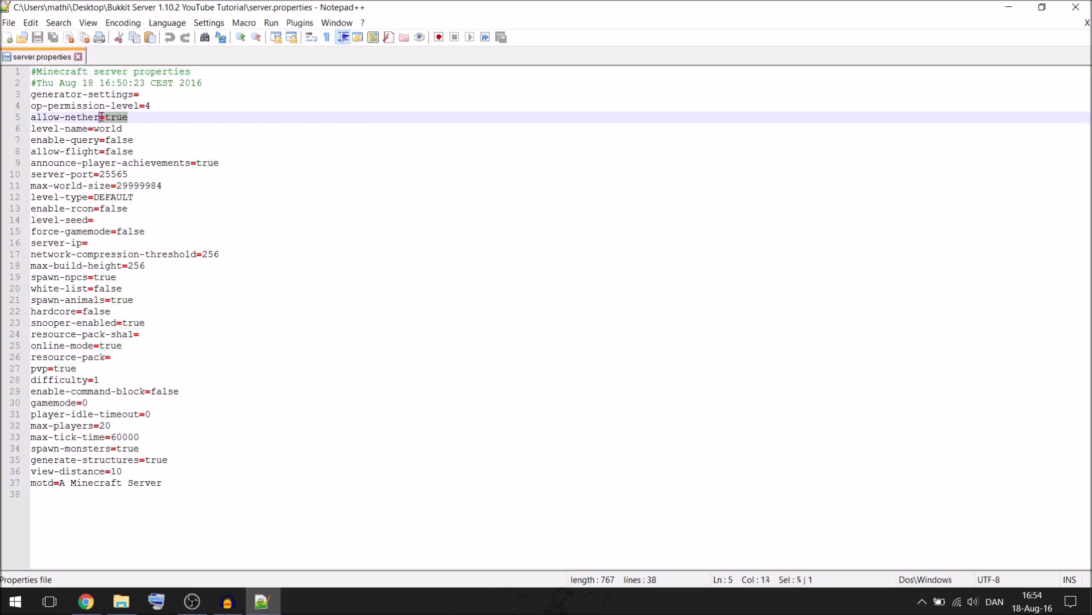
left_click(54, 106)
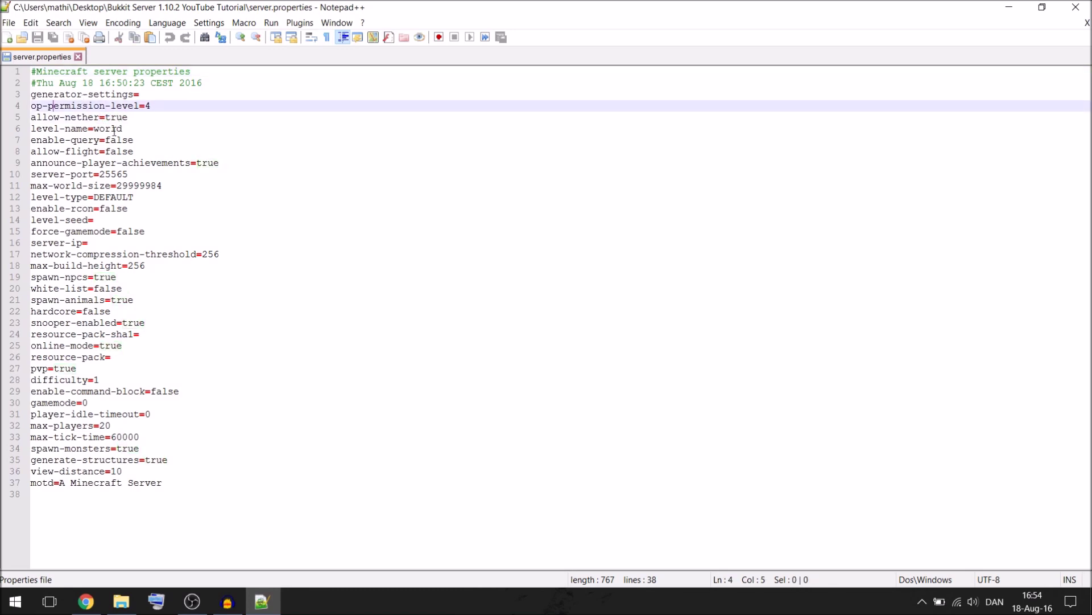
double_click(108, 129)
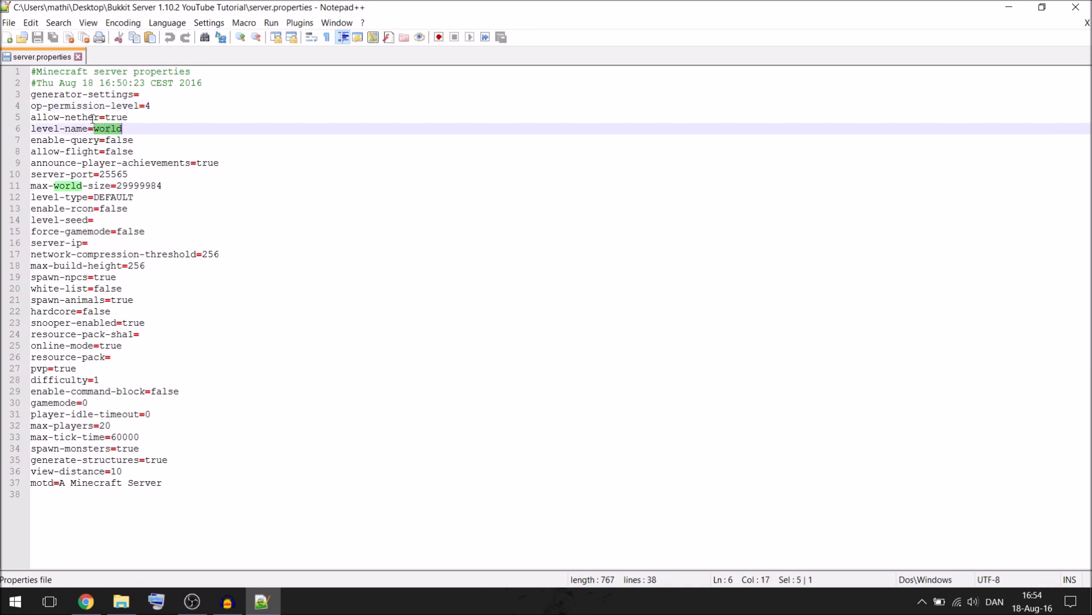
left_click_drag(116, 152, 120, 152)
double_click(114, 152)
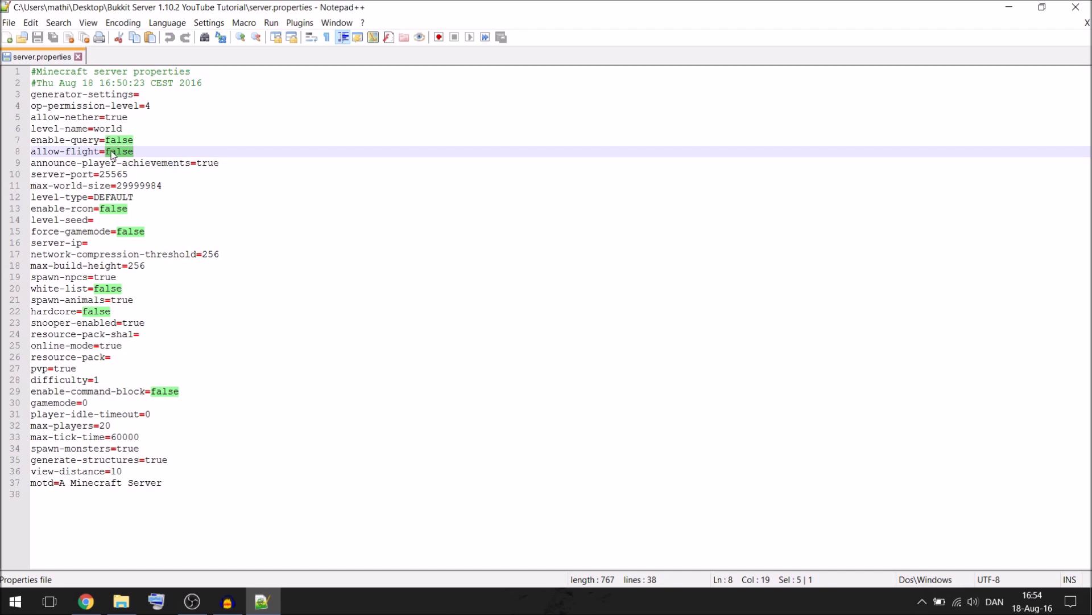
double_click(116, 175)
left_click(117, 221)
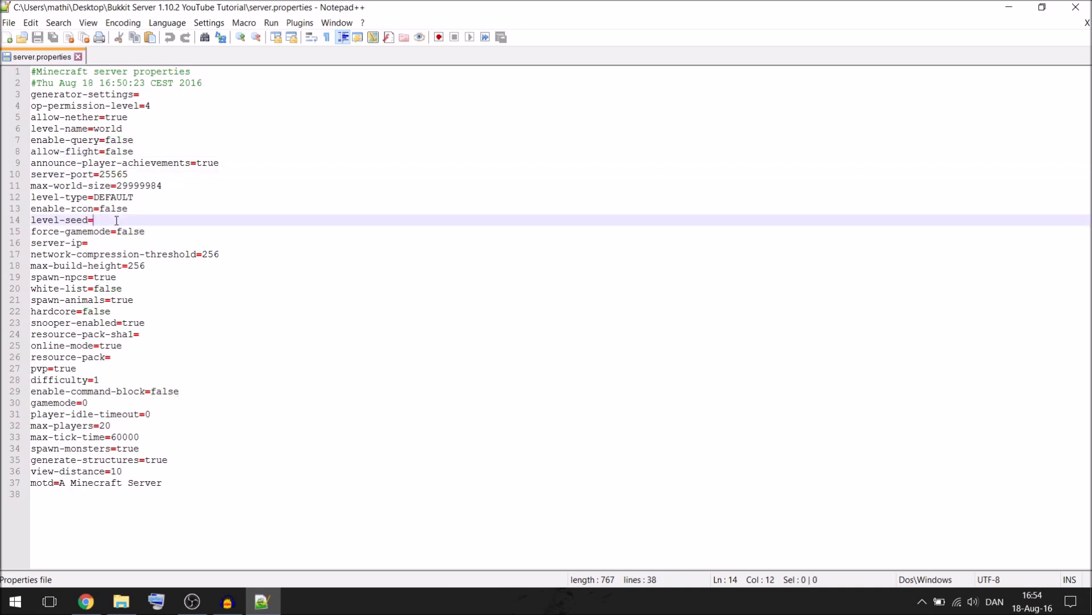
left_click(109, 240)
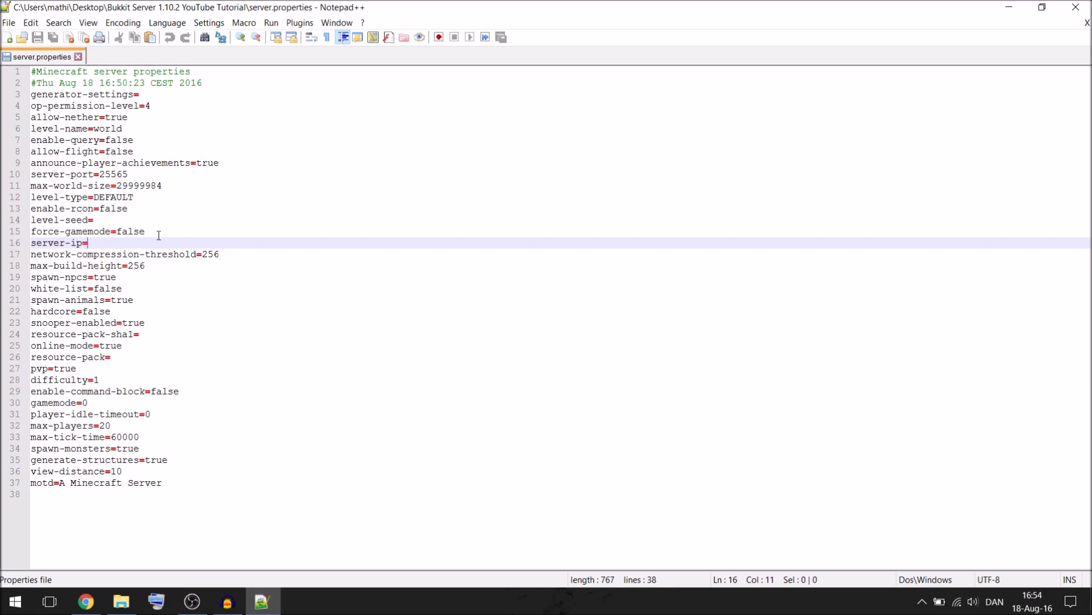
double_click(117, 289)
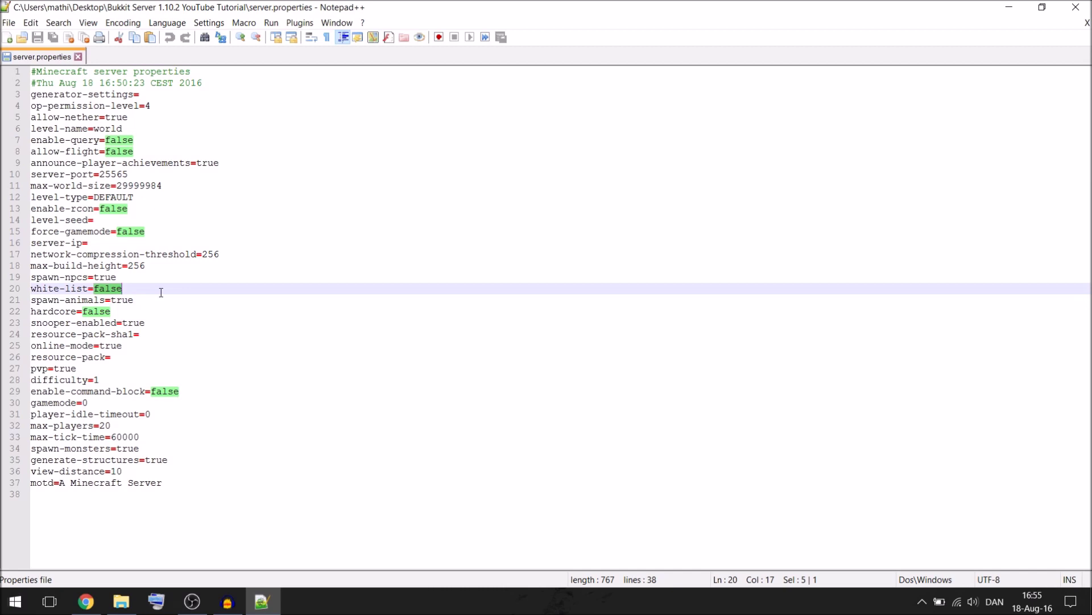
Step: Locate whitelist.json in the server folder and show its file actions, then return to server.properties at the difficulty setting
left_click(122, 601)
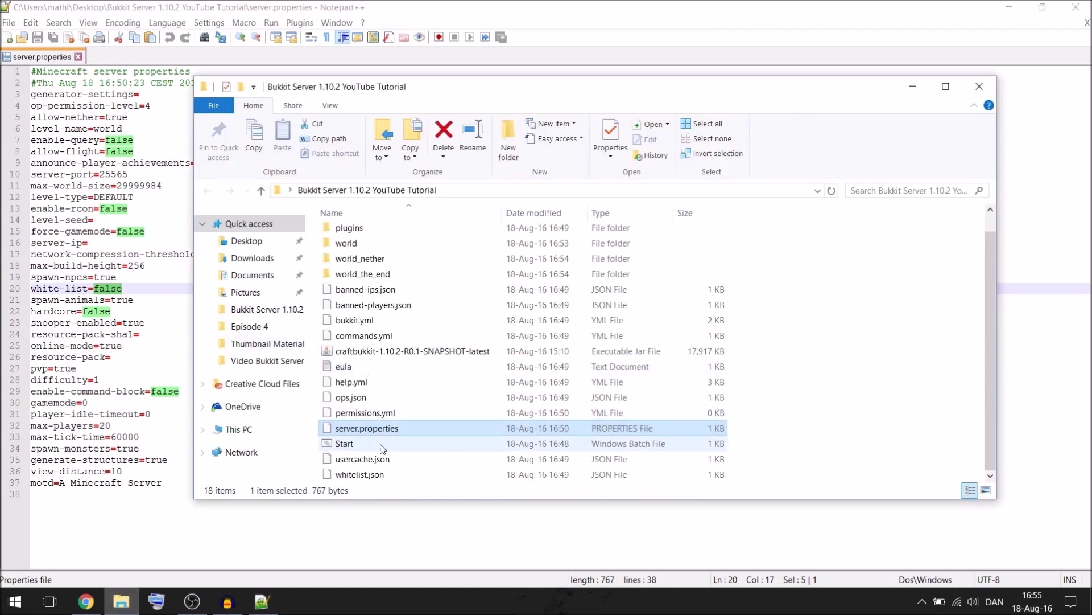
left_click(364, 475)
right_click(365, 476)
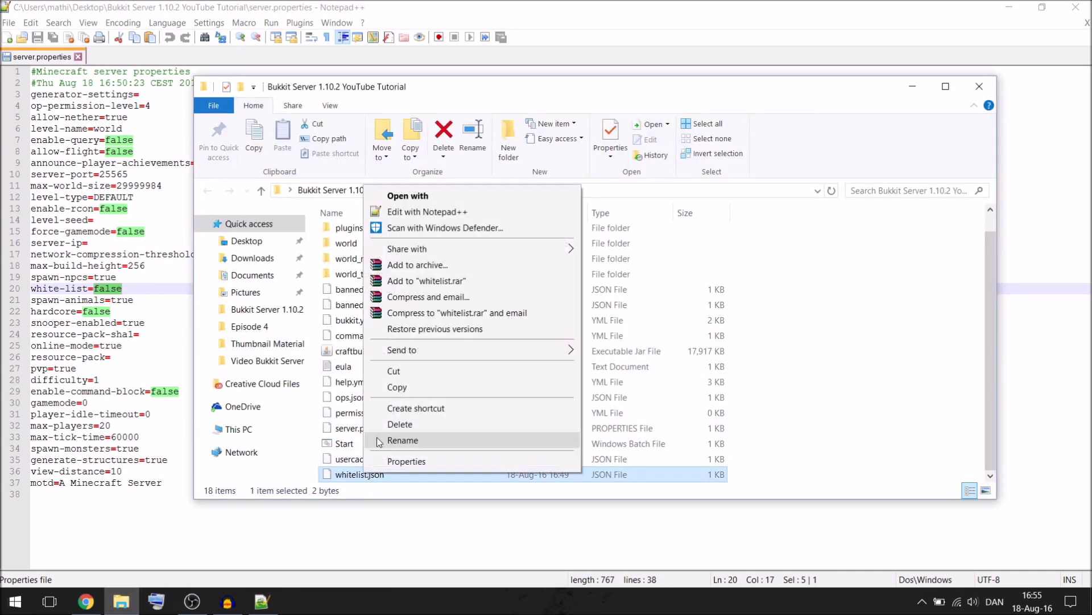
left_click(145, 294)
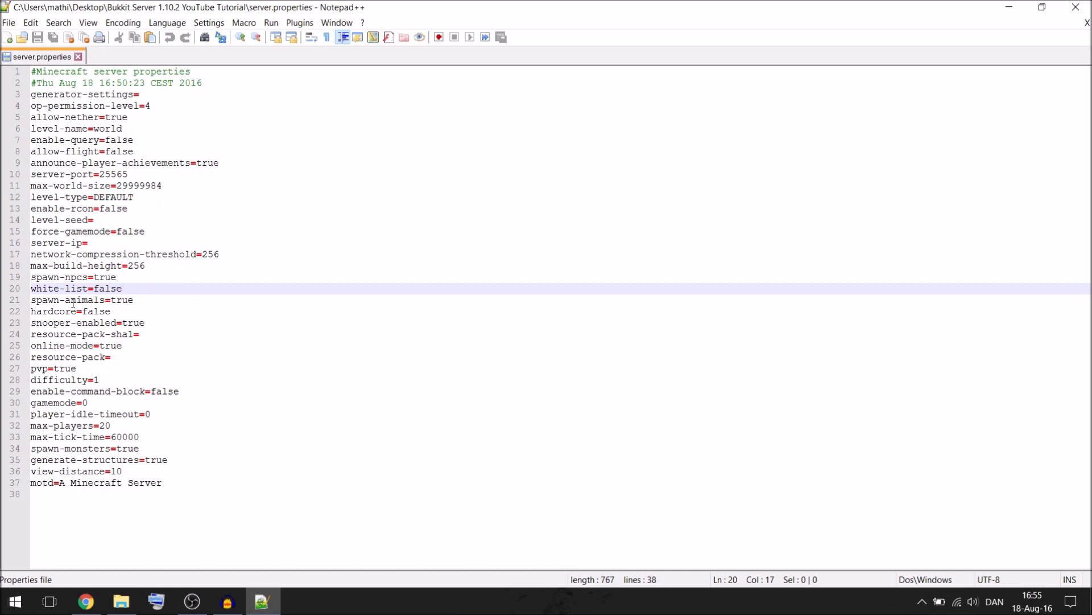
left_click(108, 379)
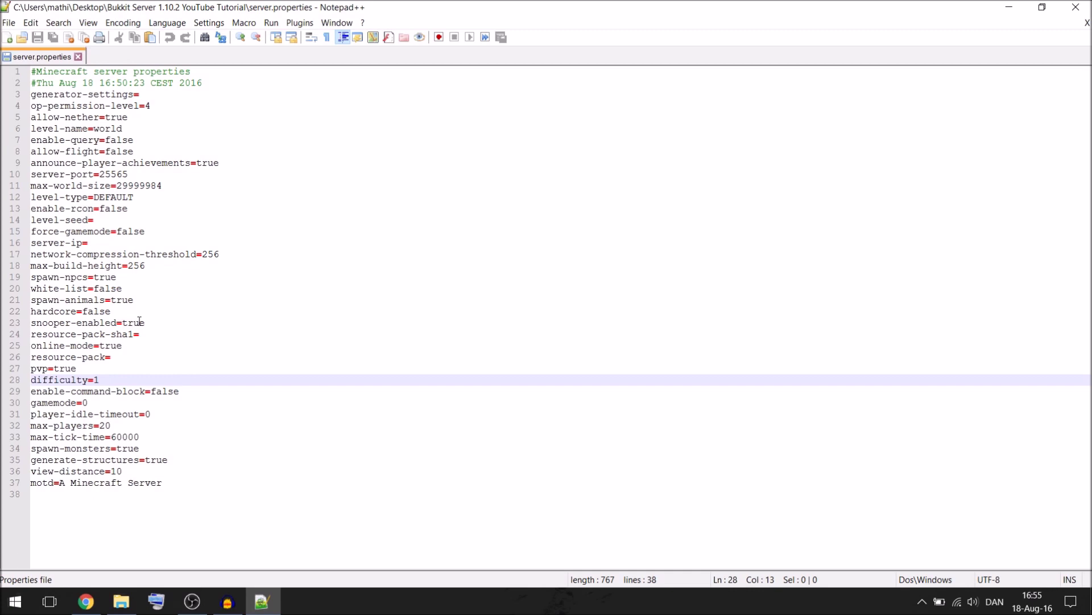
Step: Set enable-command-block to true in server.properties and save the file
double_click(168, 390)
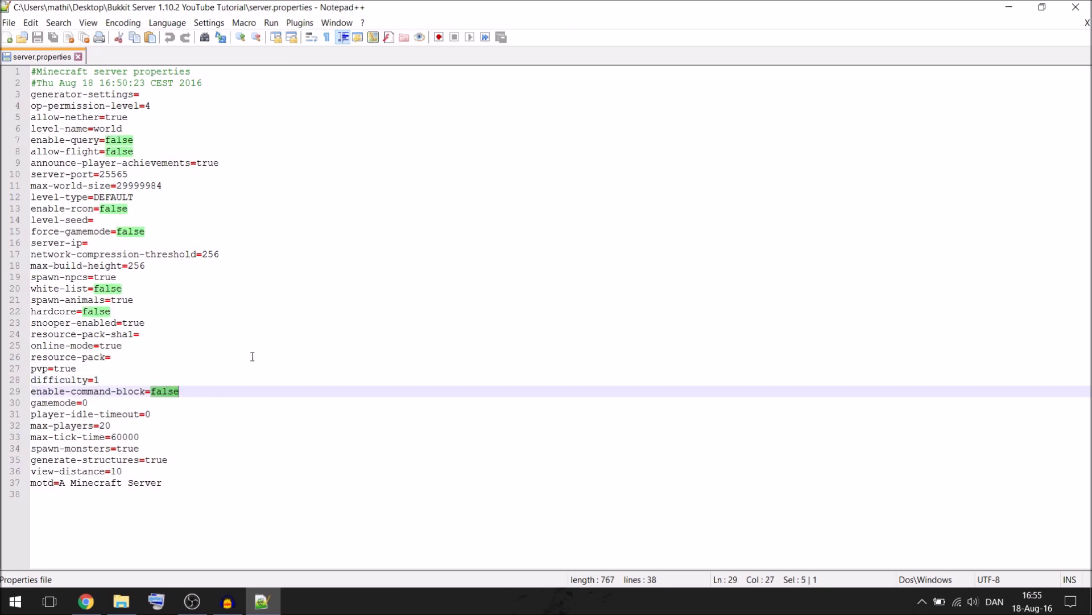
type("true")
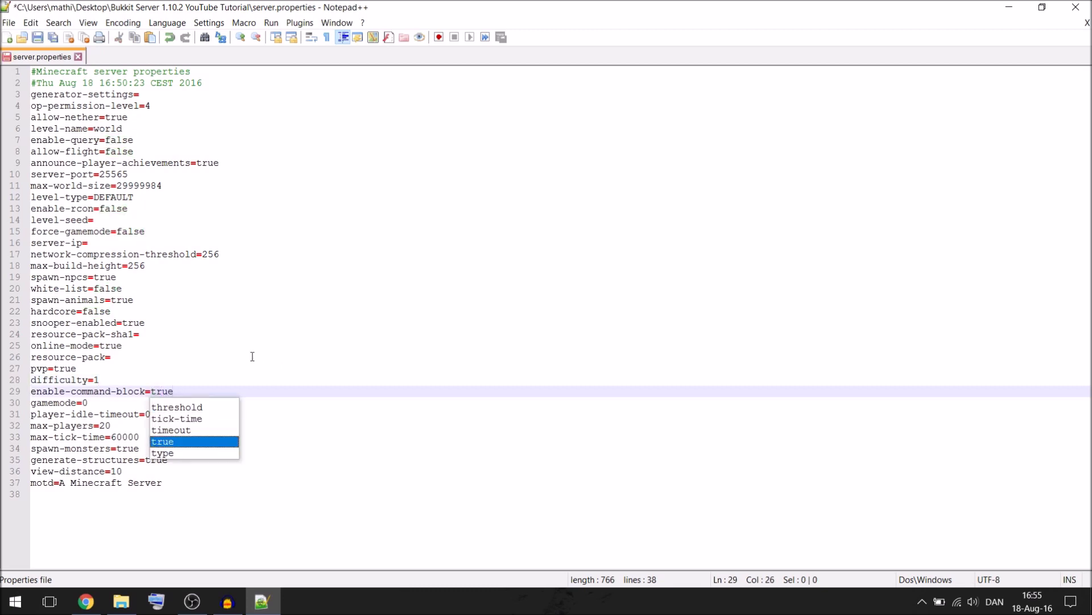
key("Escape")
key("ctrl+s")
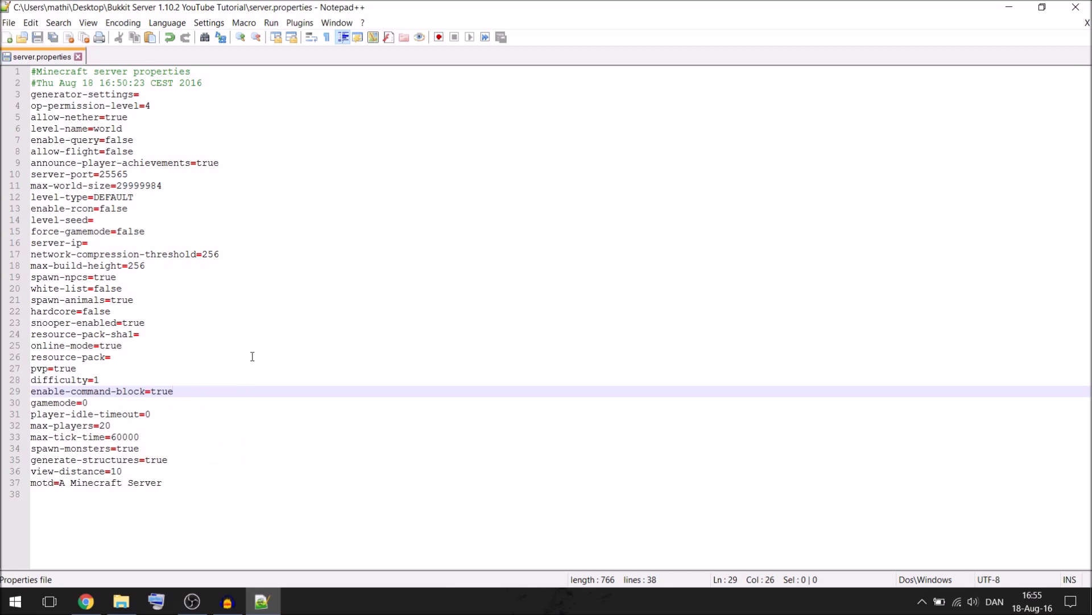
Step: Set view-distance to 8 in server.properties and save the file
left_click(133, 470)
key("BackSpace")
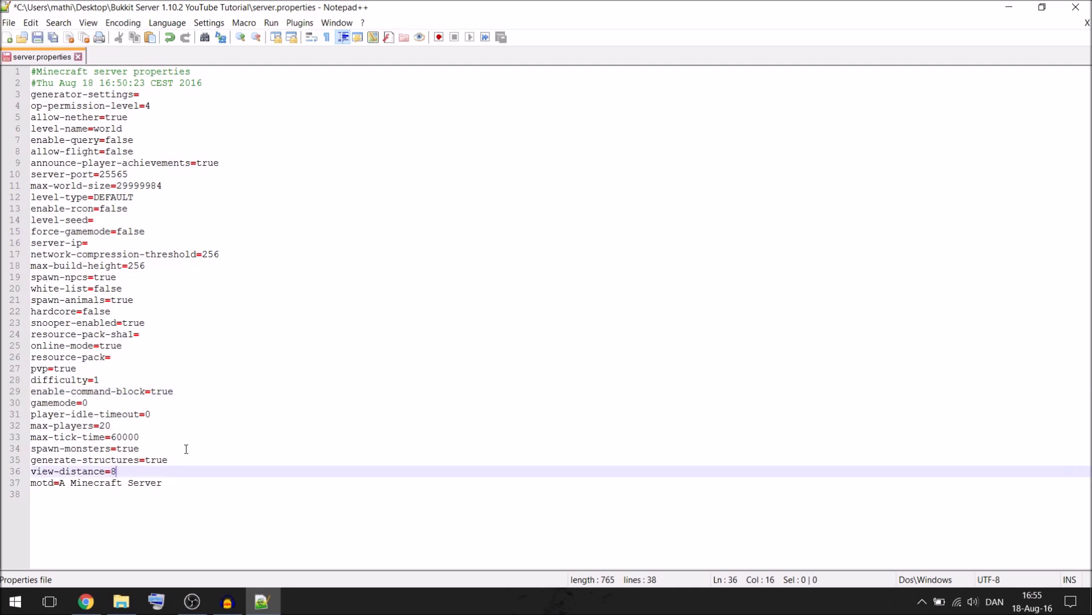
key("ctrl+s")
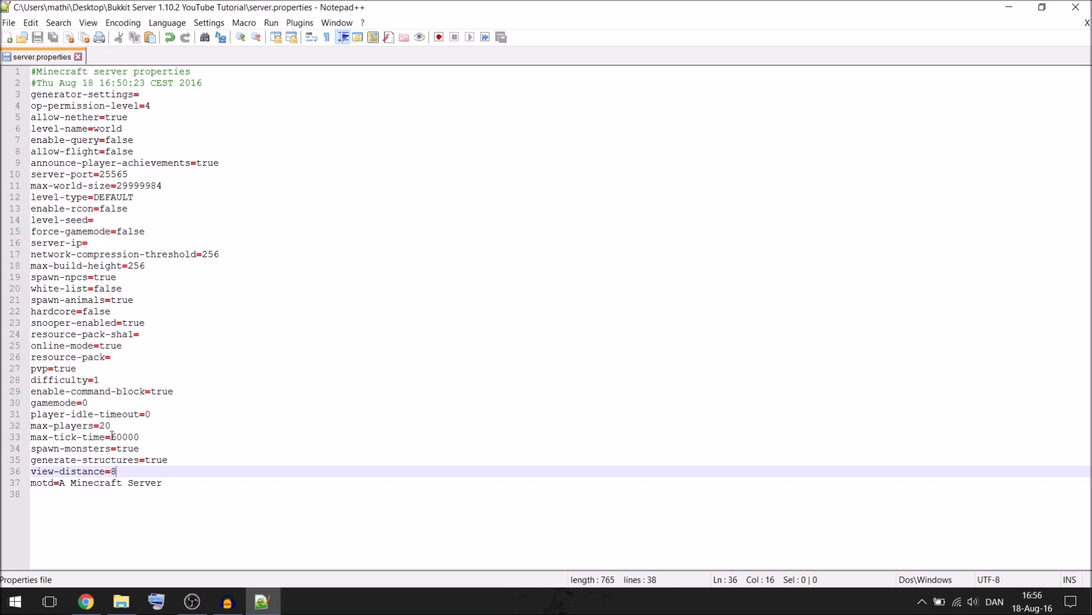
Step: Replace the motd text in server.properties with "Hello YouTube" and save the file
left_click_drag(112, 425, 100, 426)
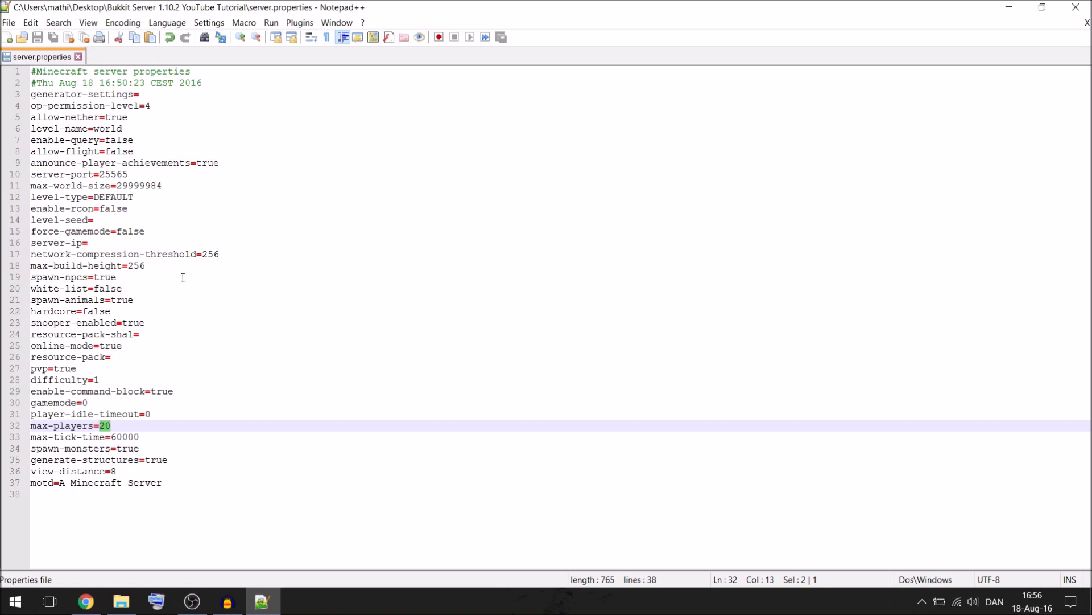
left_click_drag(173, 484, 62, 483)
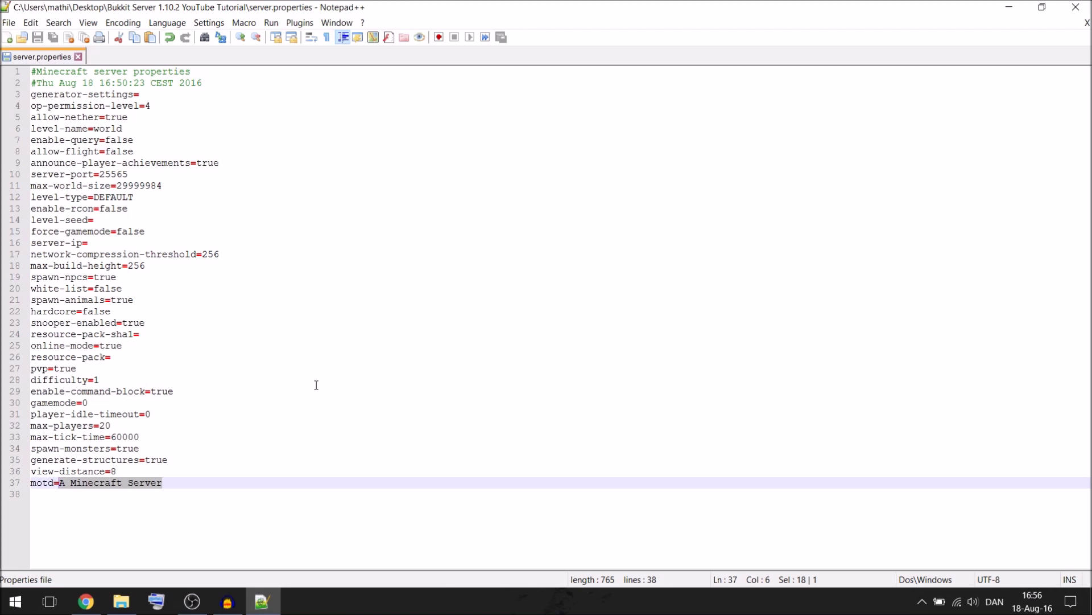
type("Hello")
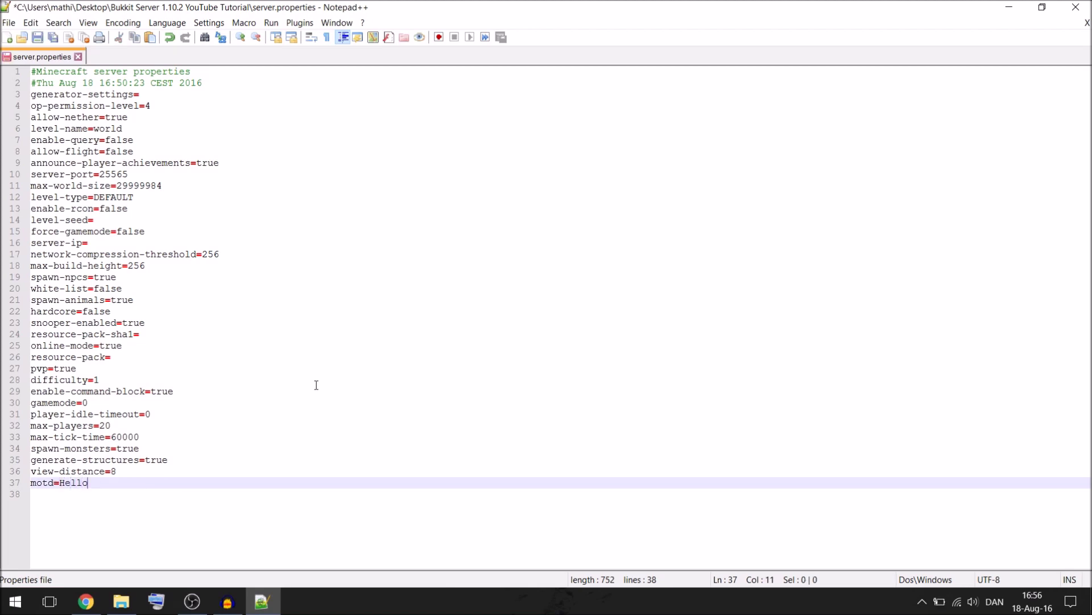
type(" YouTube")
key("ctrl+s")
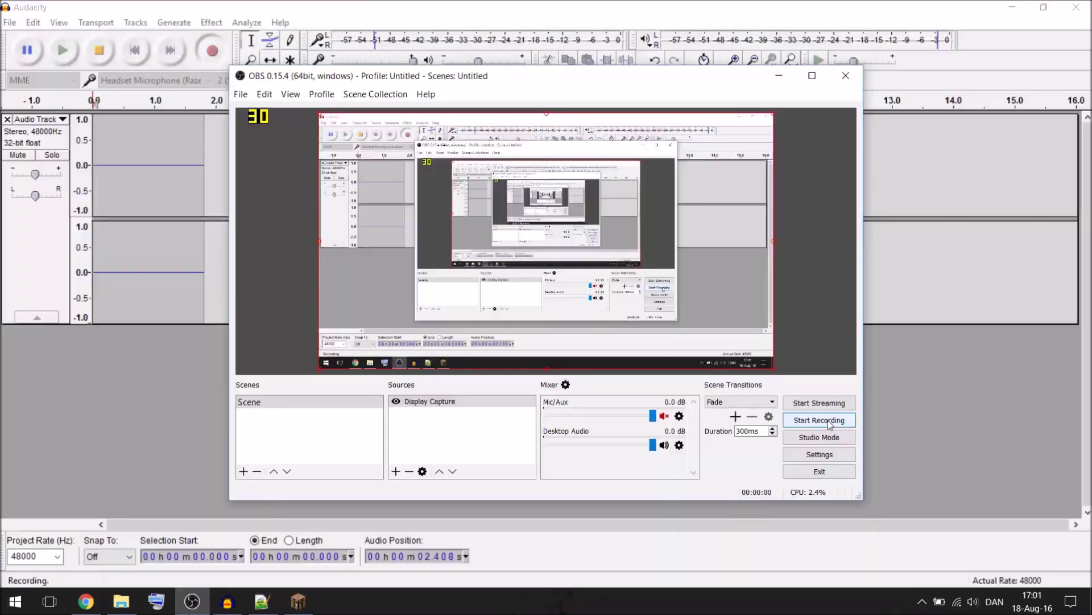
Step: Bring up the server folder and the Notepad++ window, and close server.properties together with the editor
left_click(819, 420)
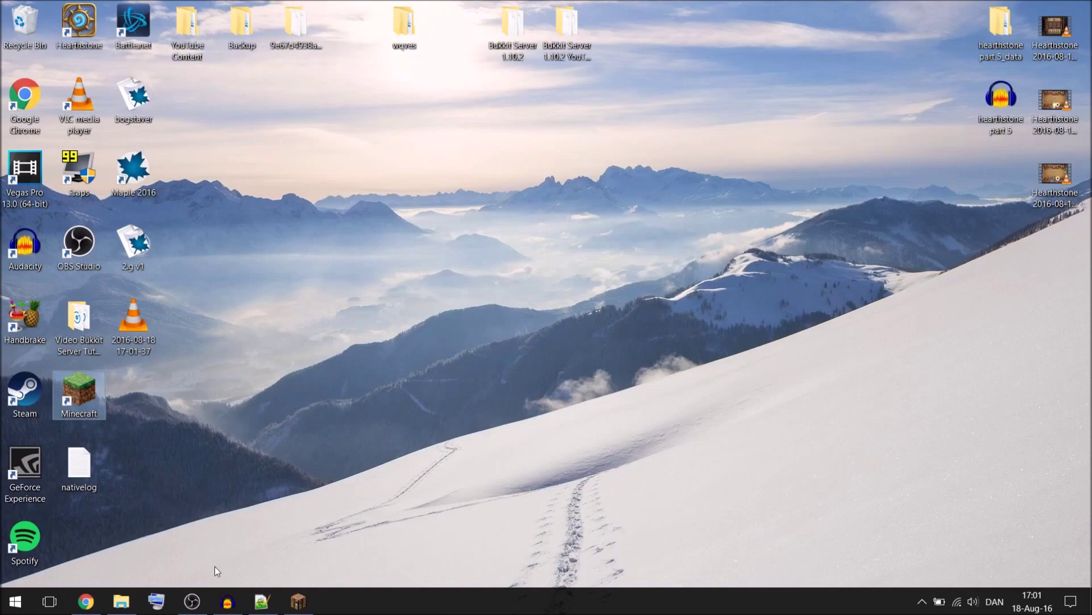
left_click(121, 601)
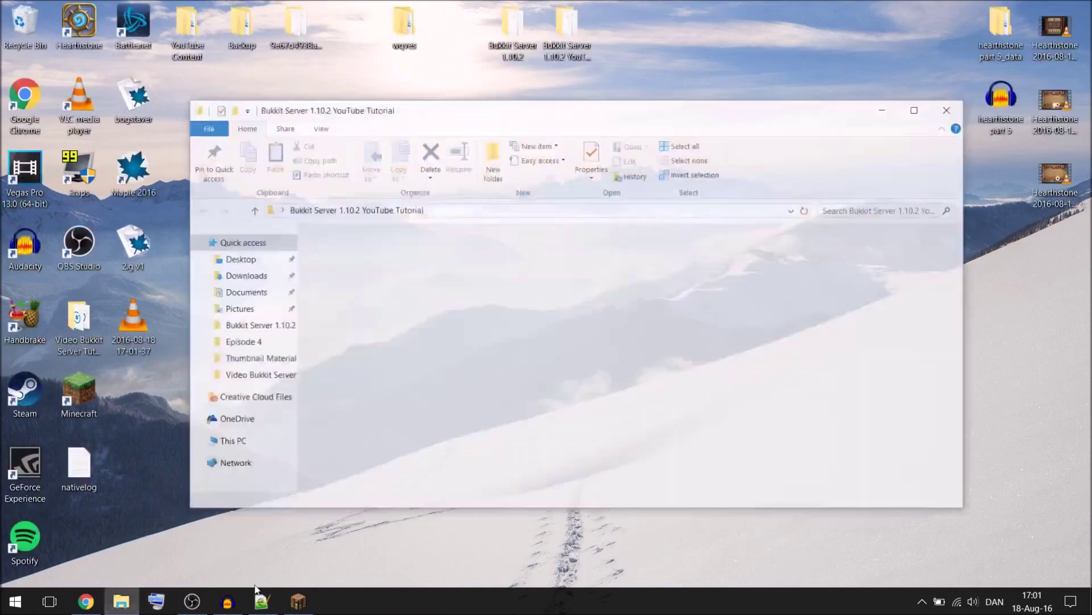
left_click(261, 600)
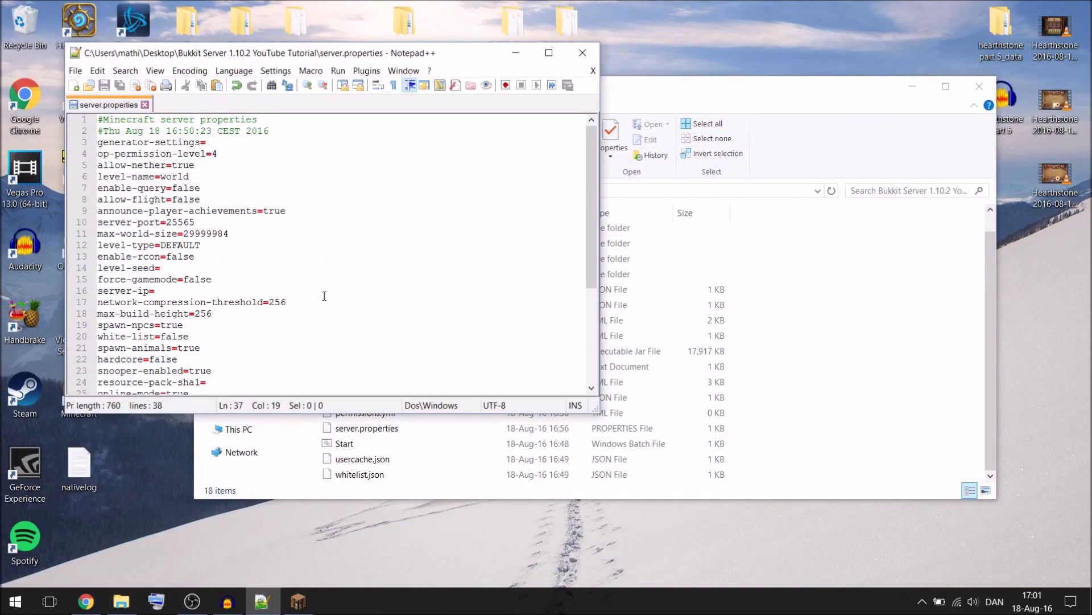
left_click(593, 70)
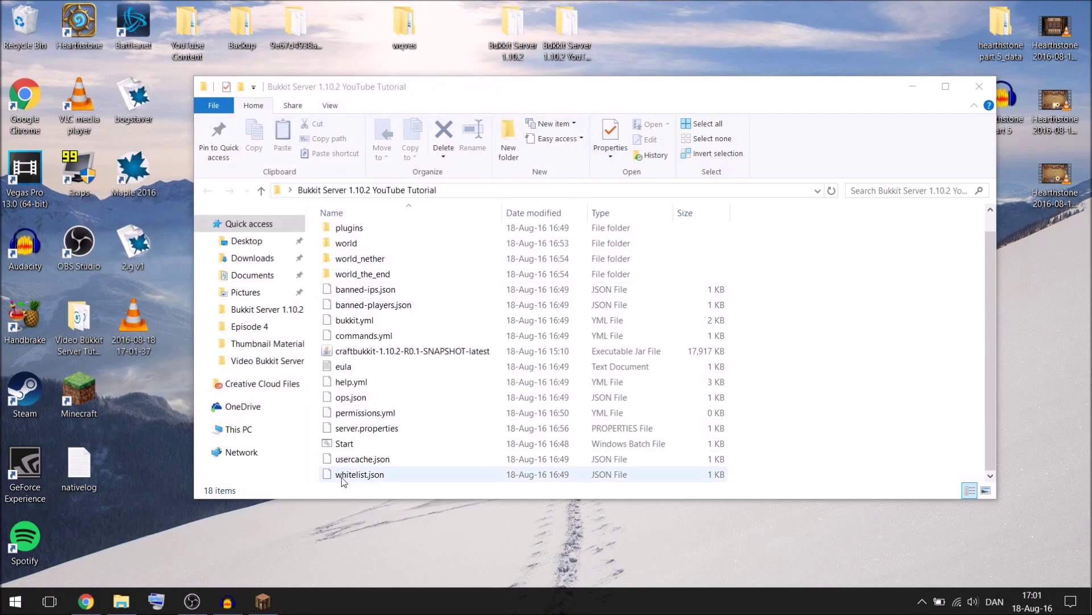
Step: Run the Start batch file from the server folder and open the multiplayer server list in Minecraft
double_click(344, 444)
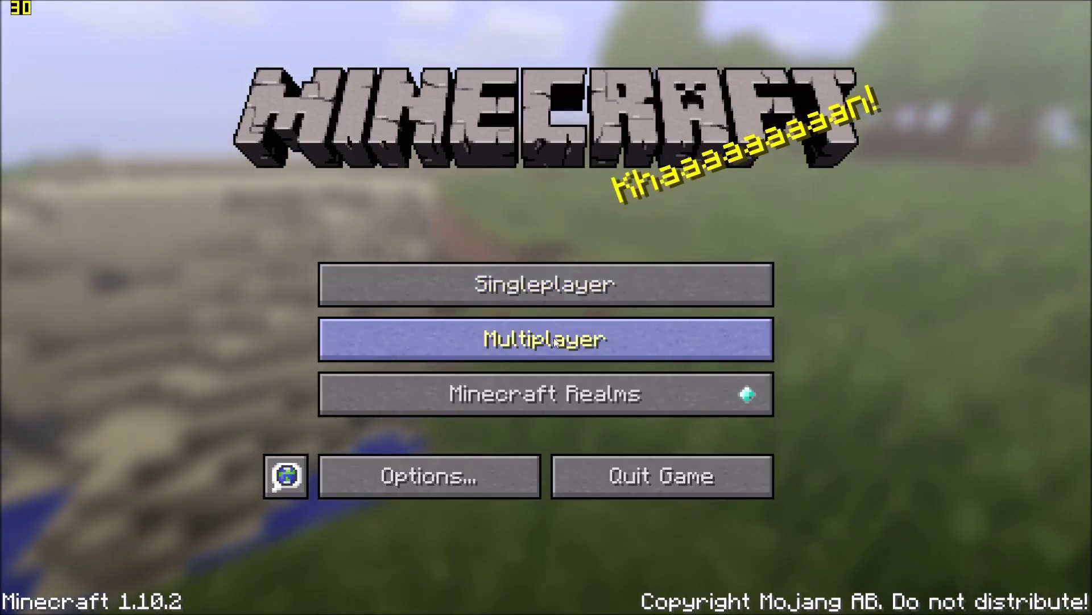
left_click(554, 341)
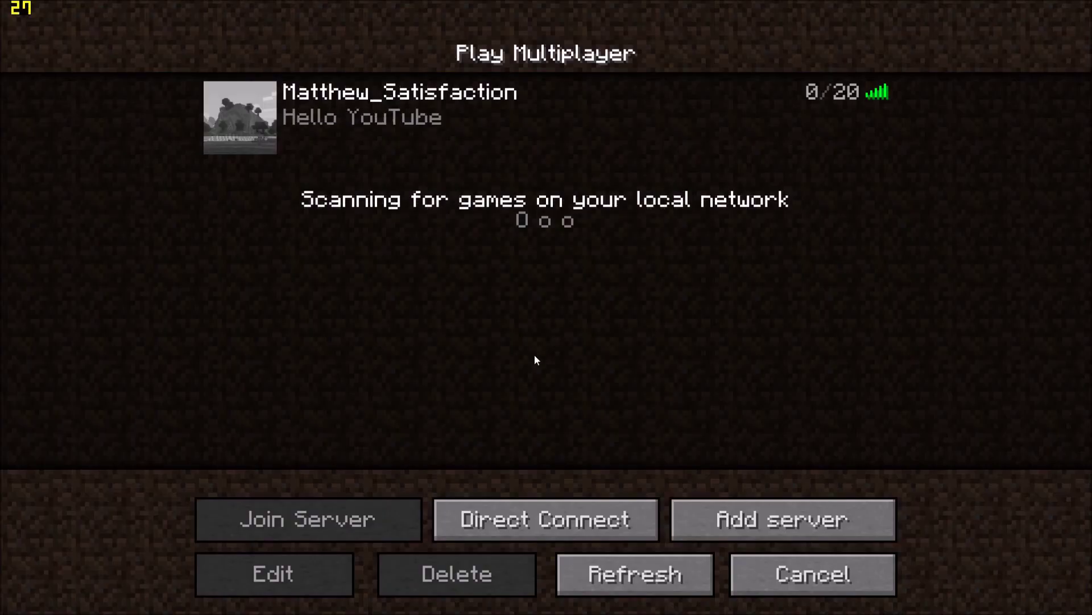
Step: Start adding a new server to the multiplayer list and make its server address field ready for entry
left_click(460, 149)
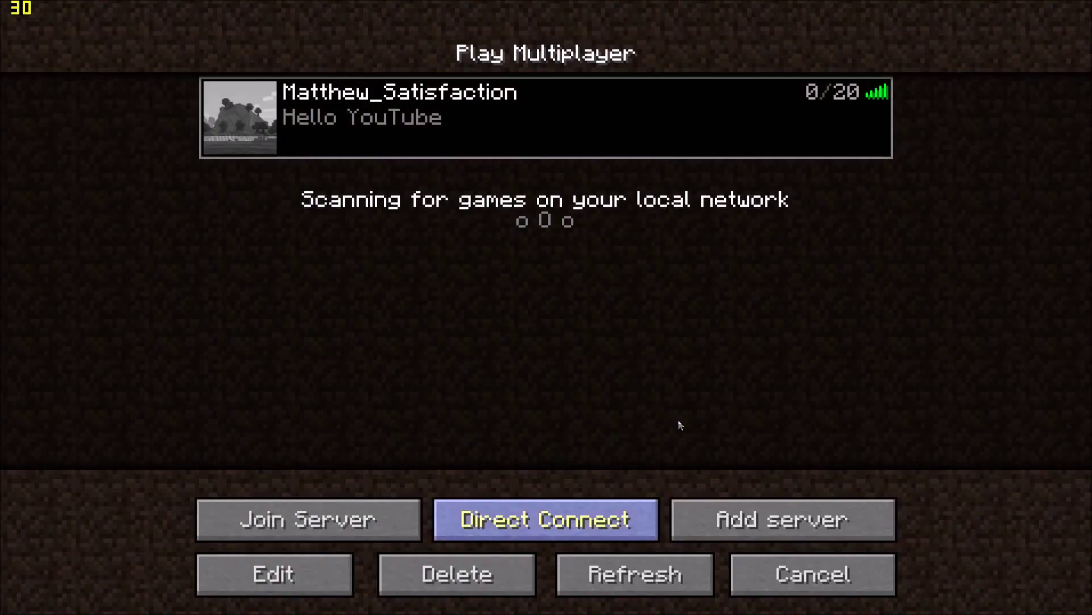
left_click(766, 512)
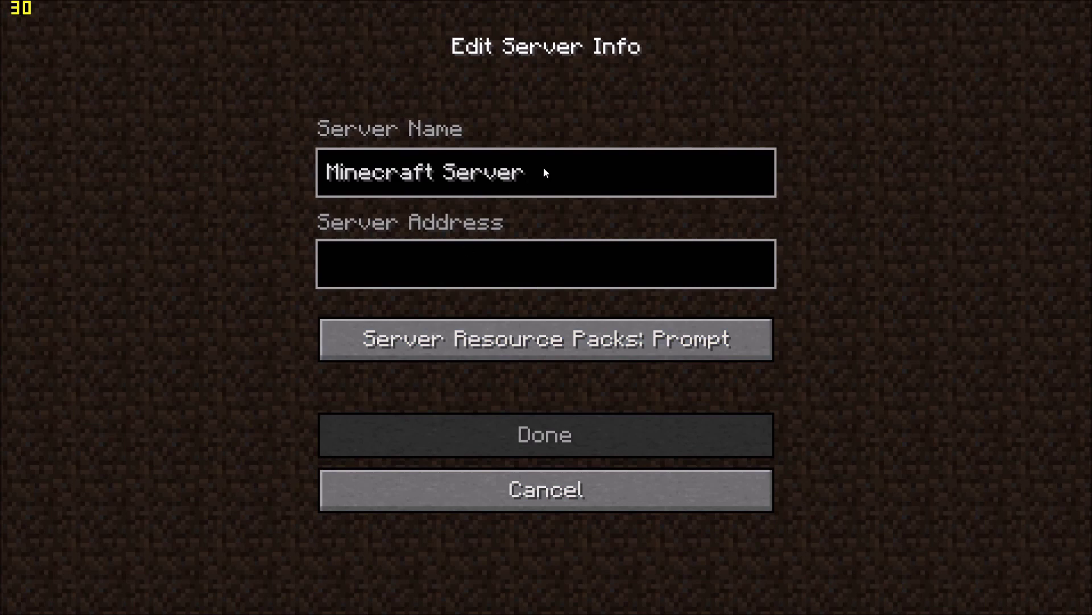
left_click(553, 265)
Step: Run ipconfig in a new Command Prompt, highlight the Wi-Fi adapter's default gateway, and close the Command Prompt
key("super")
type("cmd")
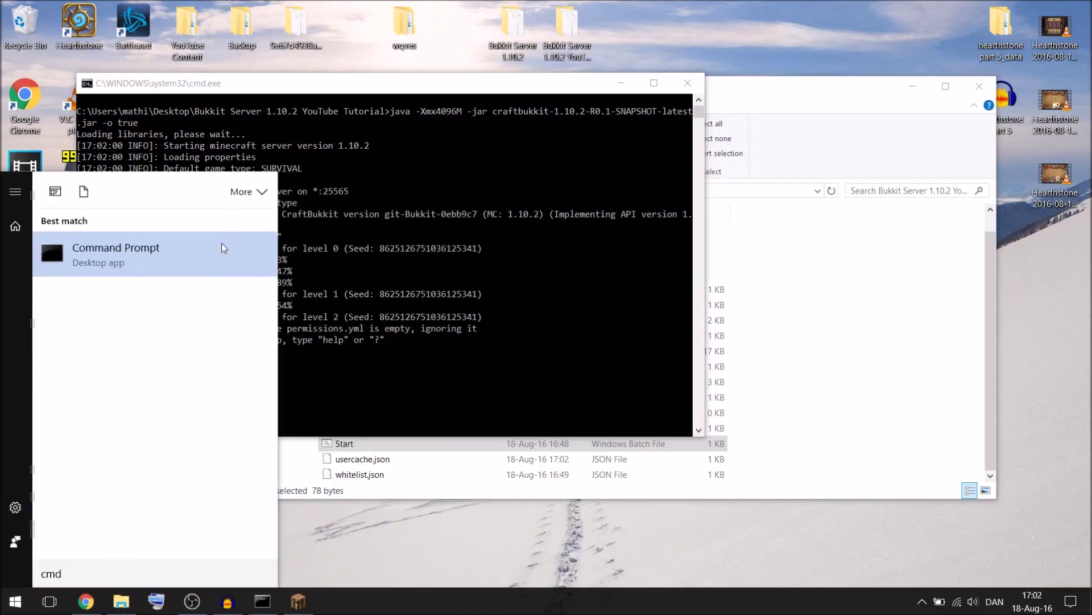
left_click(222, 247)
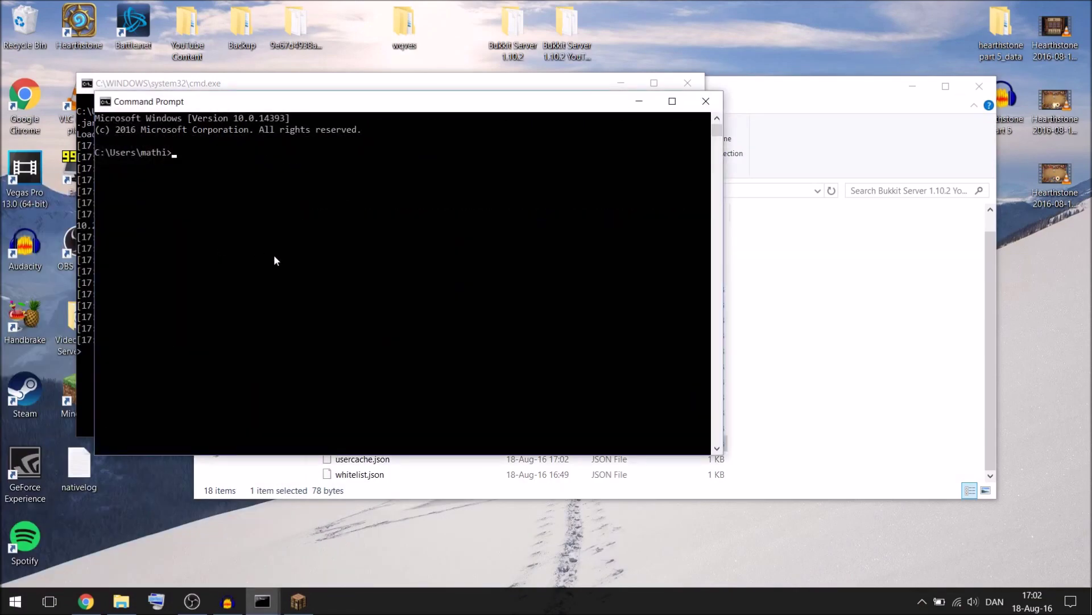
type("ipconfig")
key("Return")
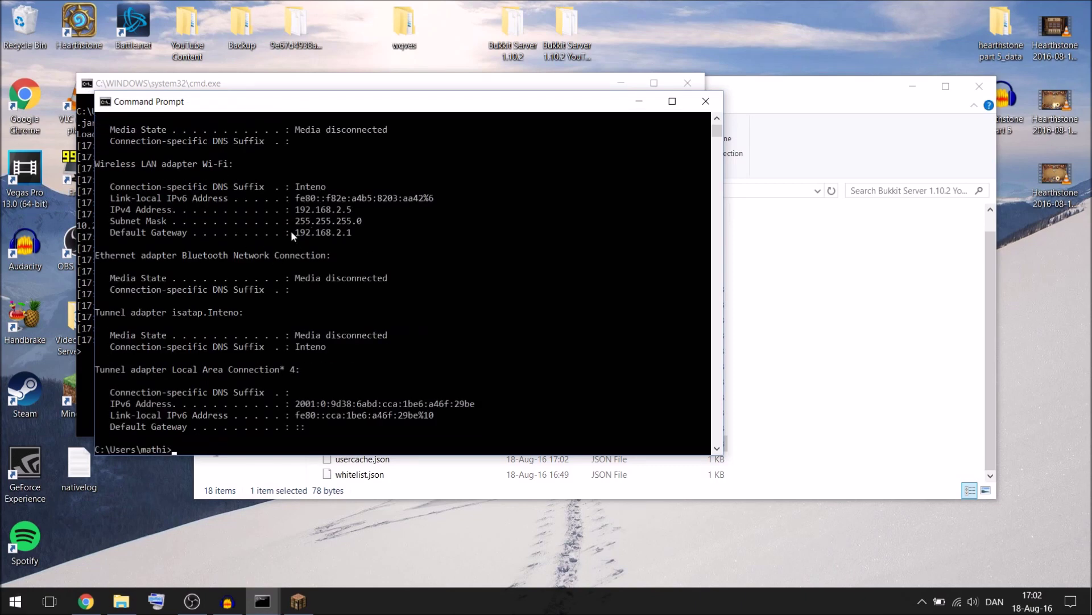
left_click_drag(291, 230, 356, 234)
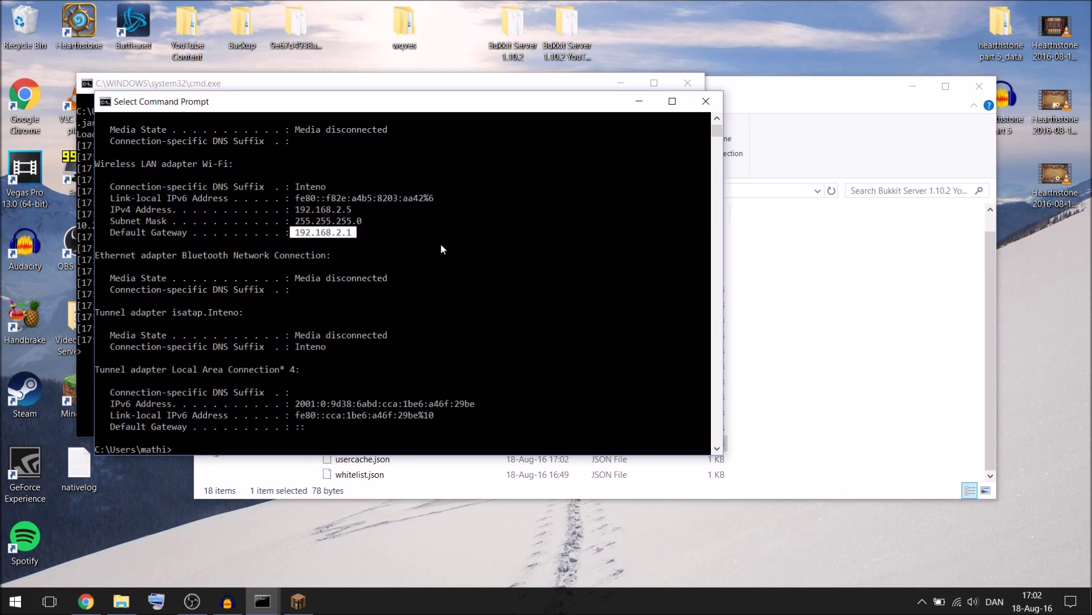
left_click(712, 106)
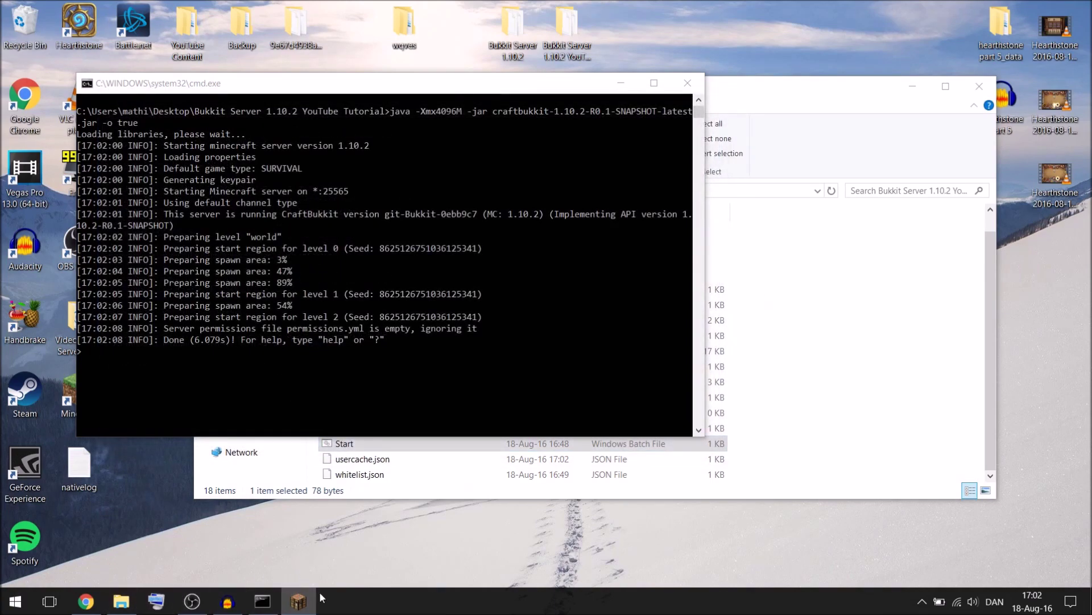
Step: Switch back to Minecraft, set the new server's address to 192.168.2.5 and save the entry
left_click(298, 601)
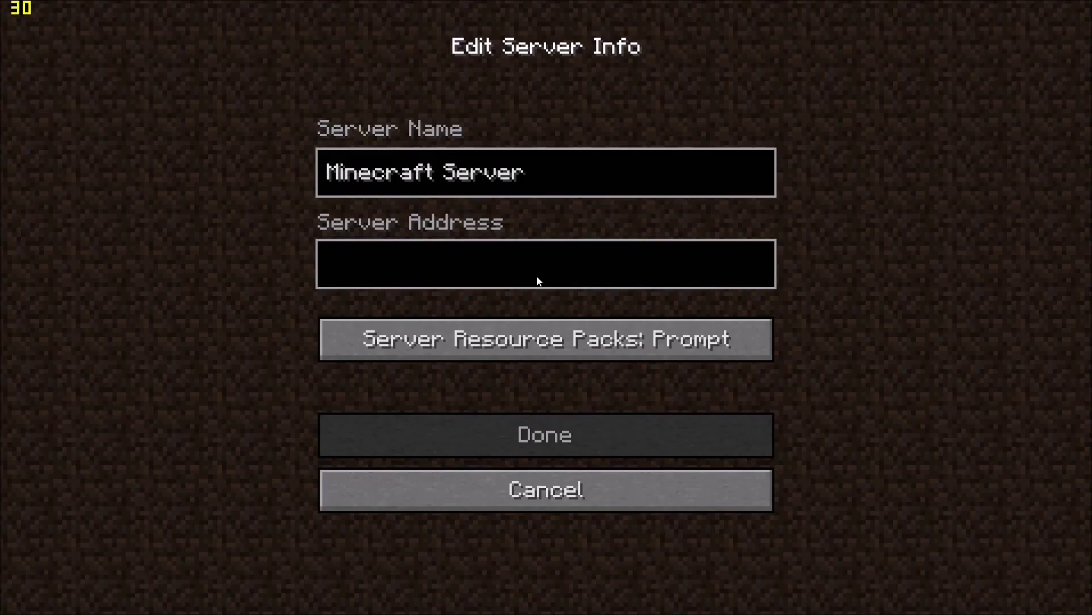
type("192.168")
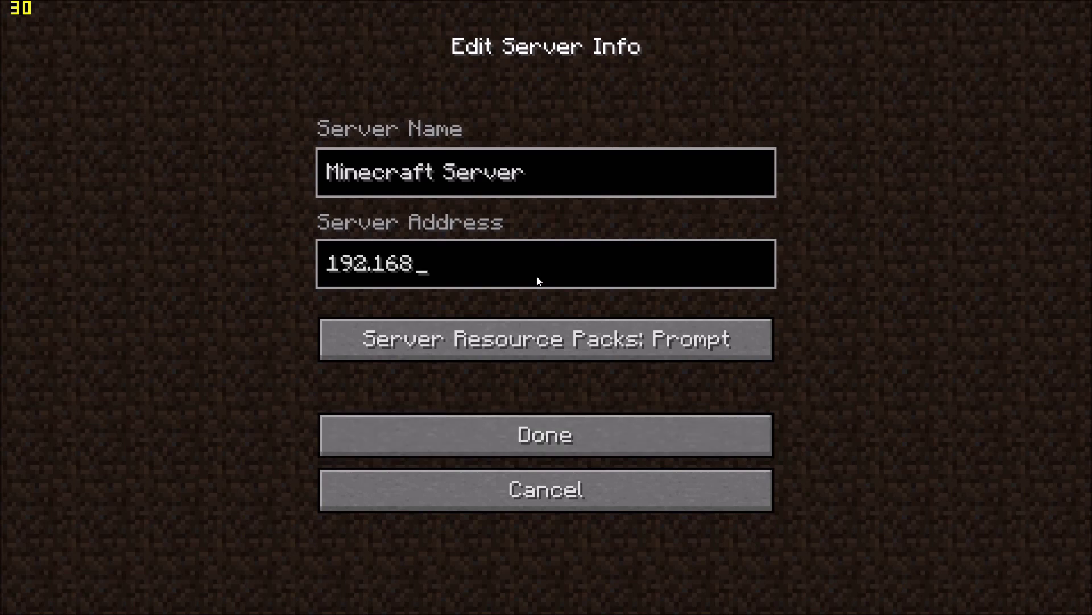
type(".2.5")
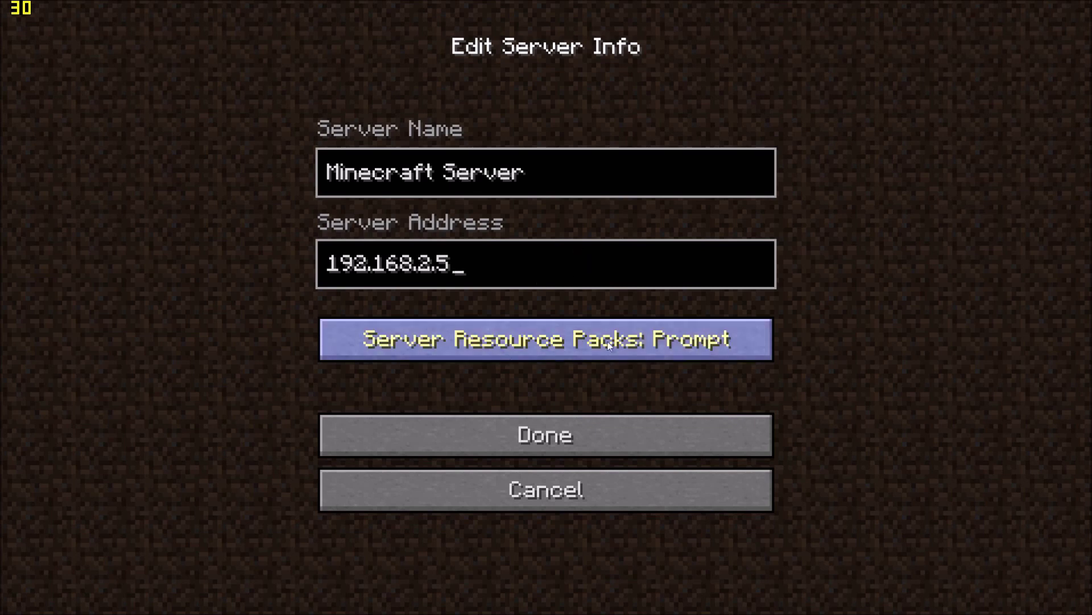
left_click(525, 436)
mouse_move(285, 107)
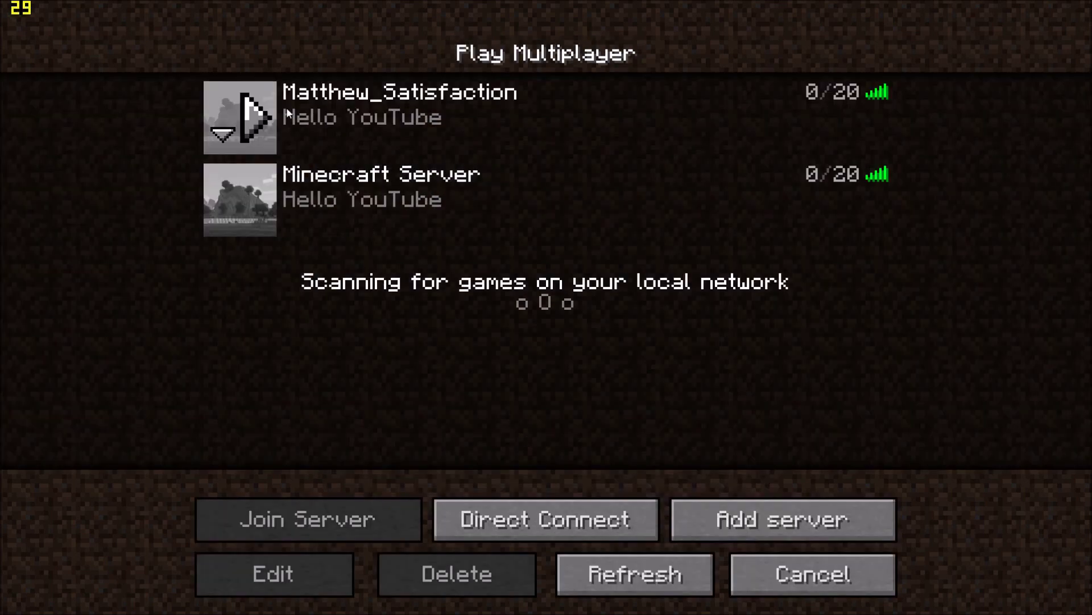
Step: Delete the "Minecraft Server" entry from the multiplayer list and confirm the removal
left_click(429, 215)
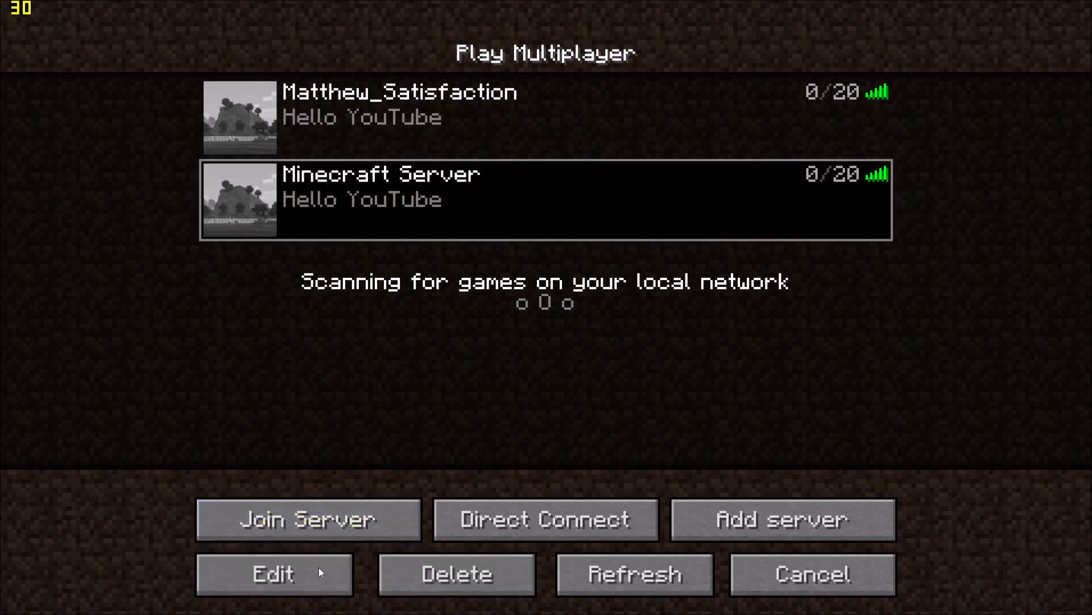
left_click(452, 563)
left_click(508, 354)
Step: Join the original "Hello YouTube" server from the multiplayer list and walk forward along the sandy shore
left_click(446, 116)
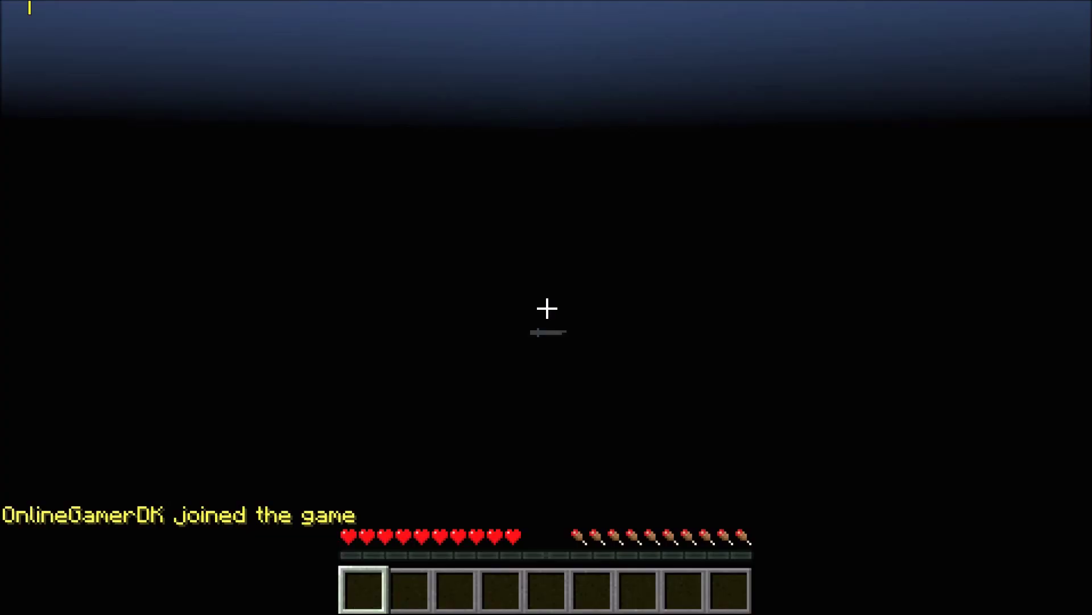
key("w")
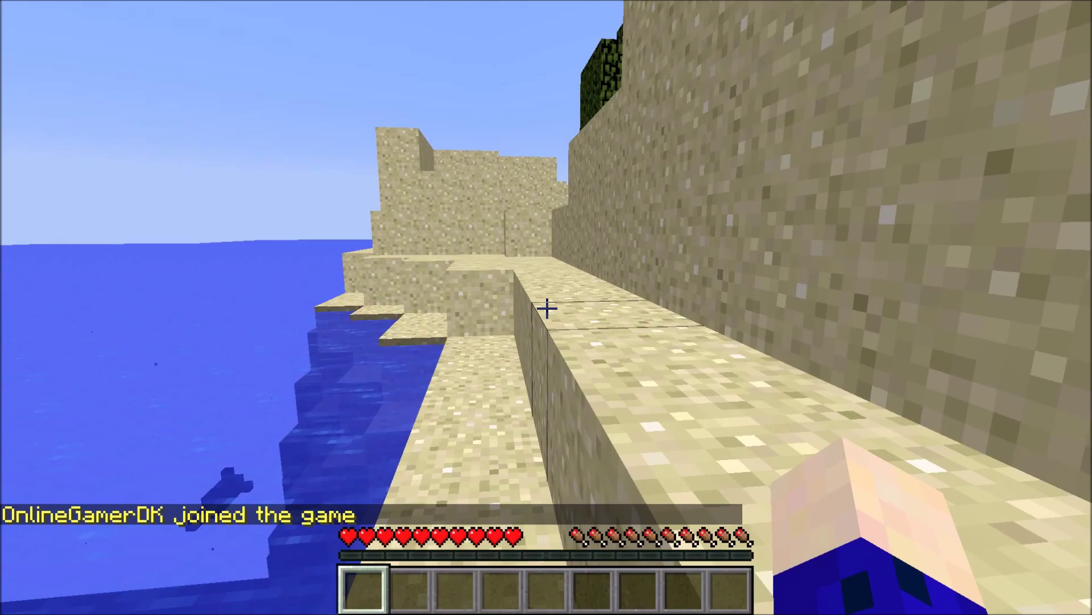
Step: Switch to the server console and give the logged-in player operator rights with the op command
key("alt+Tab")
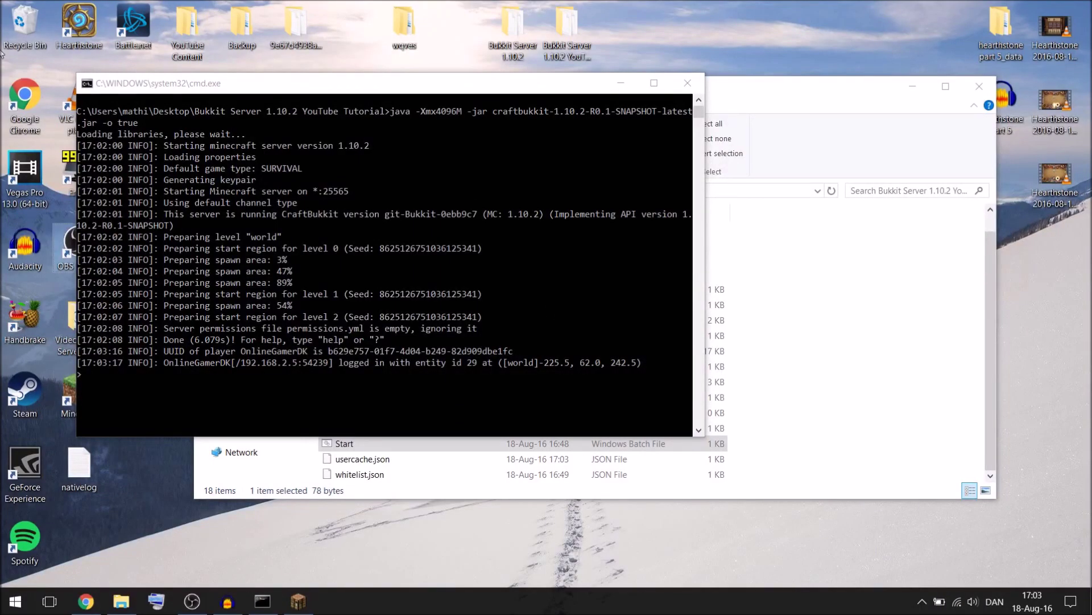
left_click(255, 378)
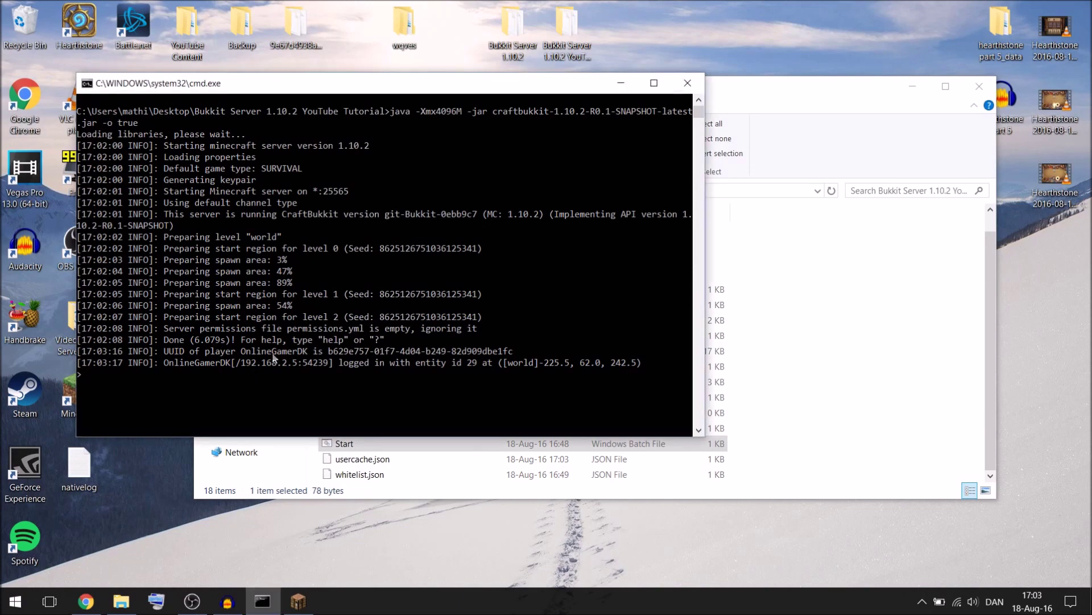
type("op OnlineGamerDK")
key("Return")
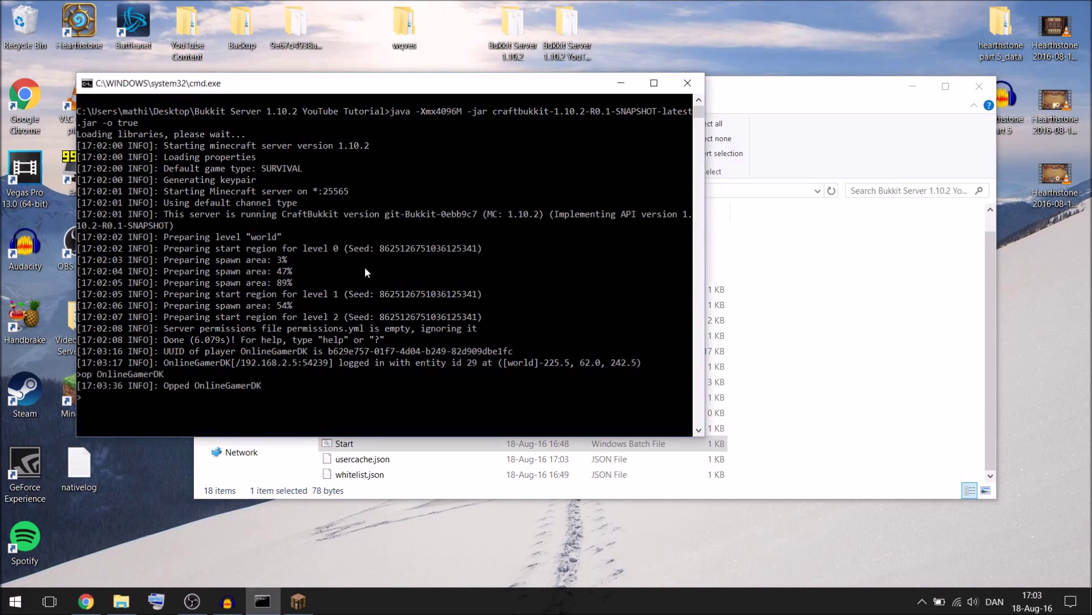
Step: Return to the Minecraft game, walk into the forest and change the game mode to creative with the /gamemode command
key("alt+Tab")
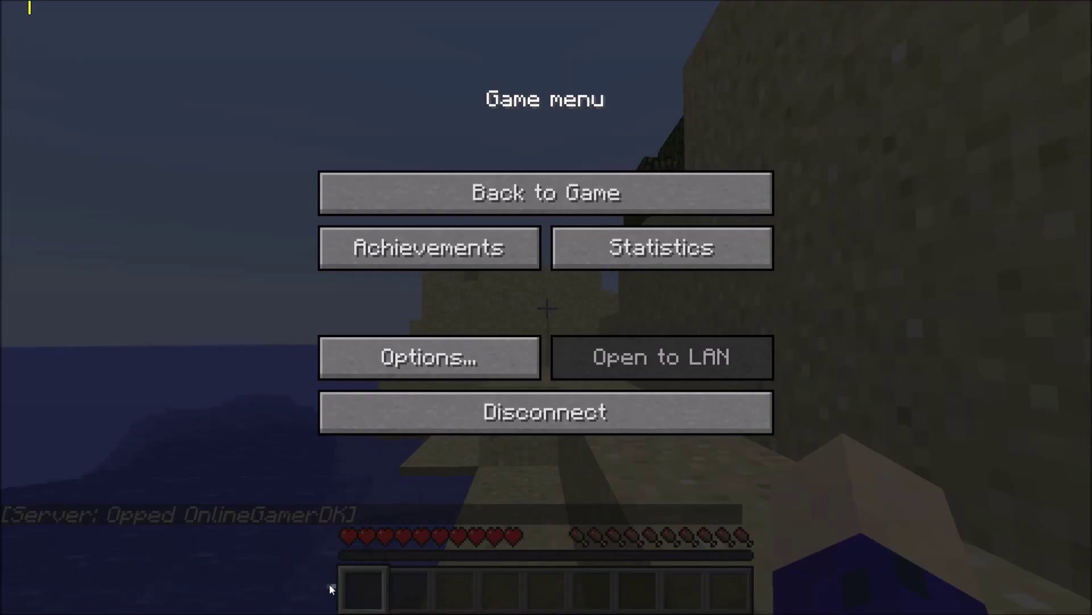
left_click(466, 212)
key("w")
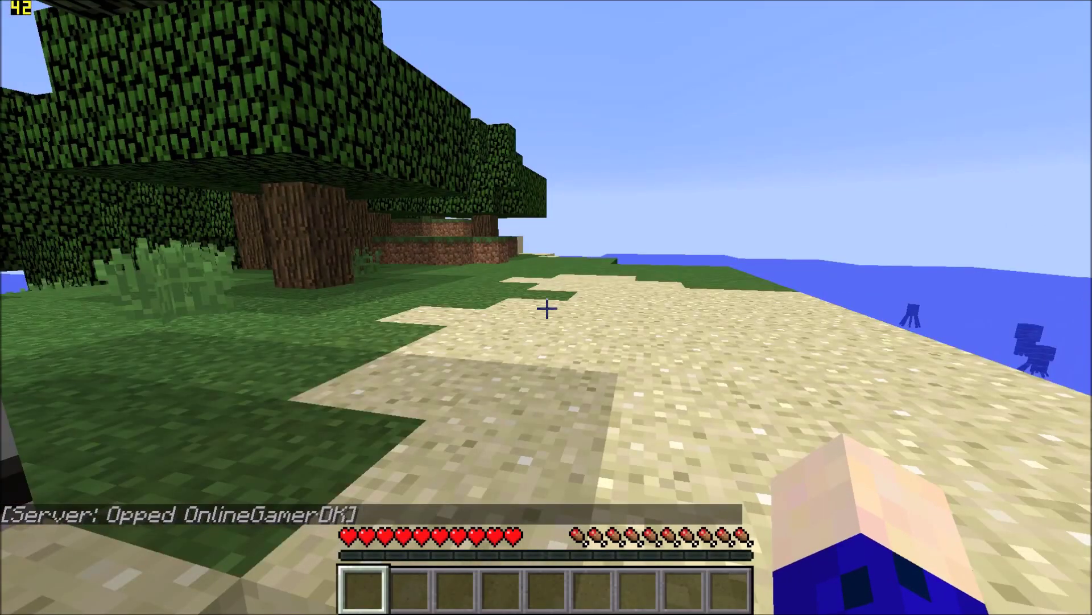
type("/g")
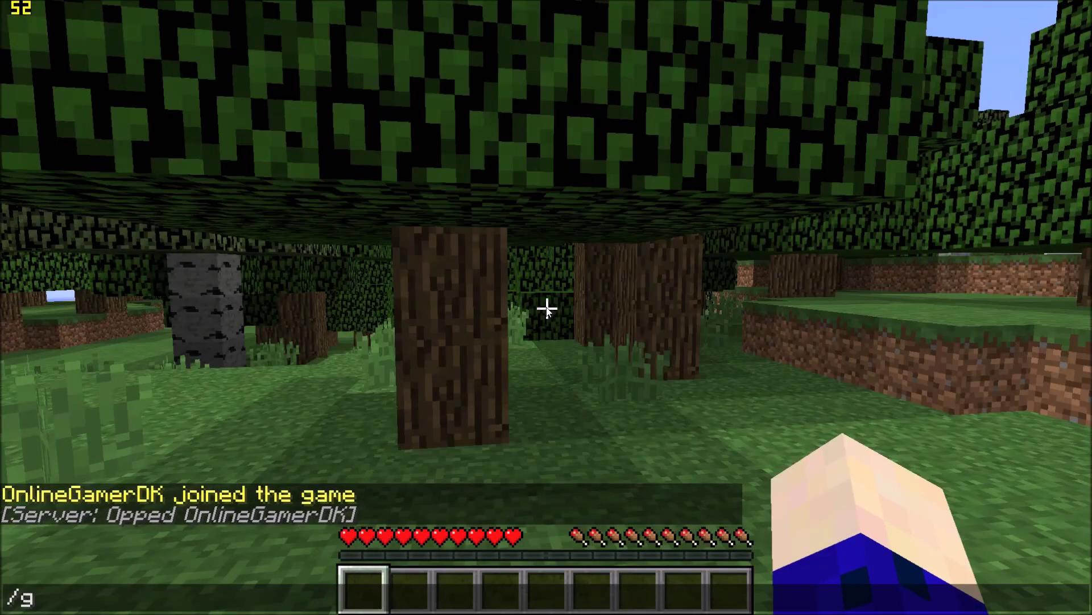
type("amemode")
key("Tab")
key("Tab")
key("Return")
Step: Fly up above the trees in creative mode, come back down to the grass and move forward through the forest
key("space")
key("space")
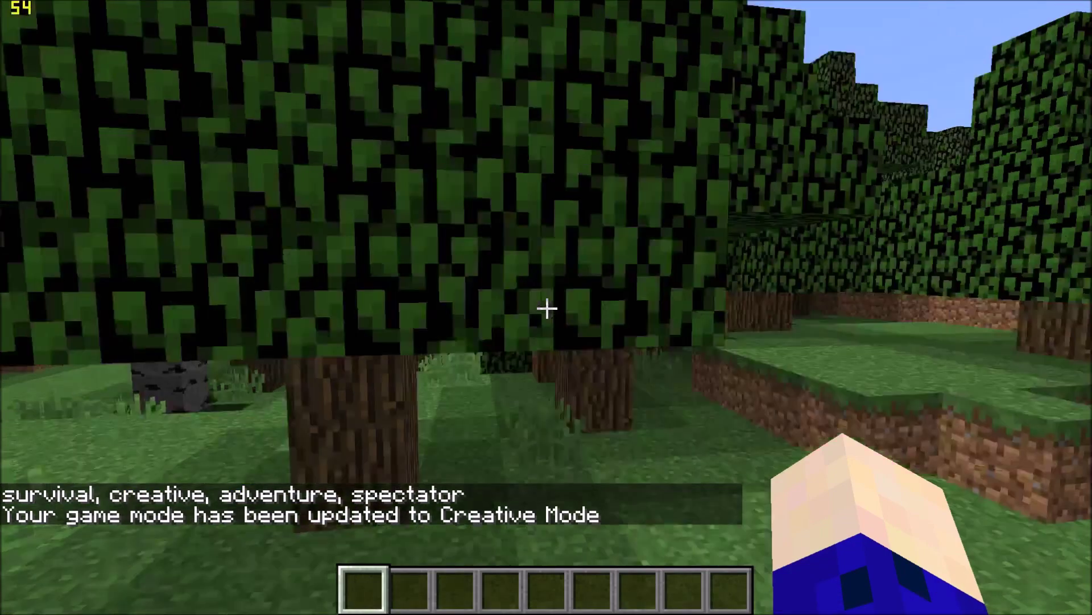
key("space")
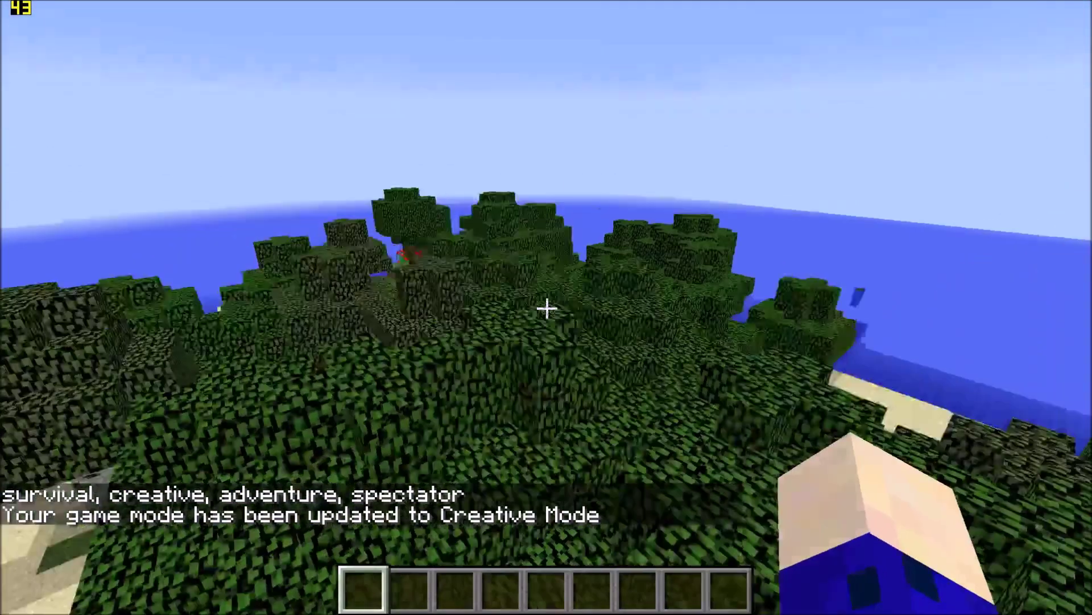
key("space")
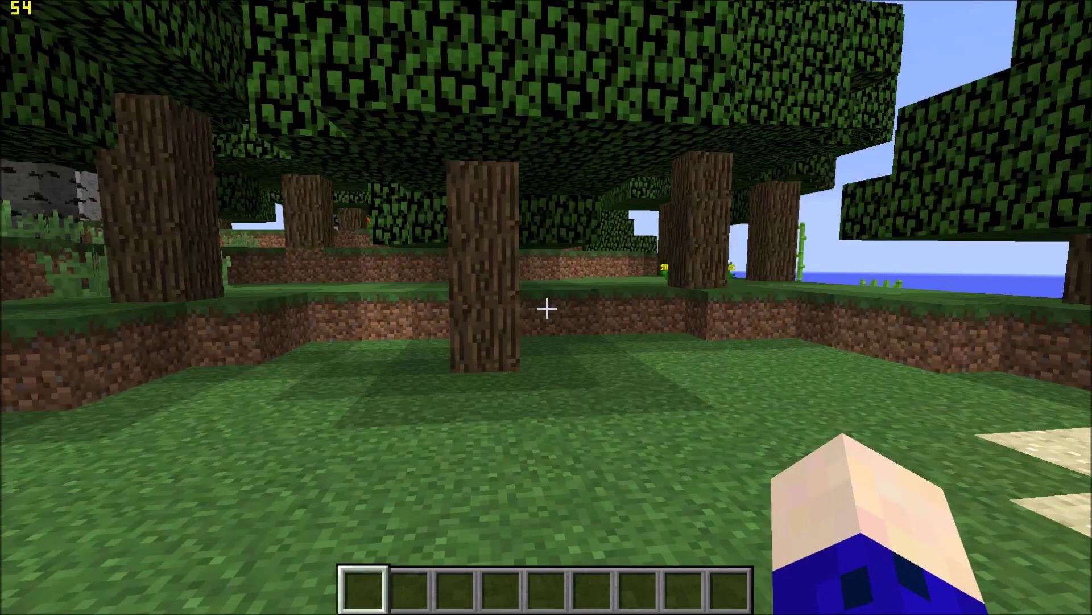
key("w")
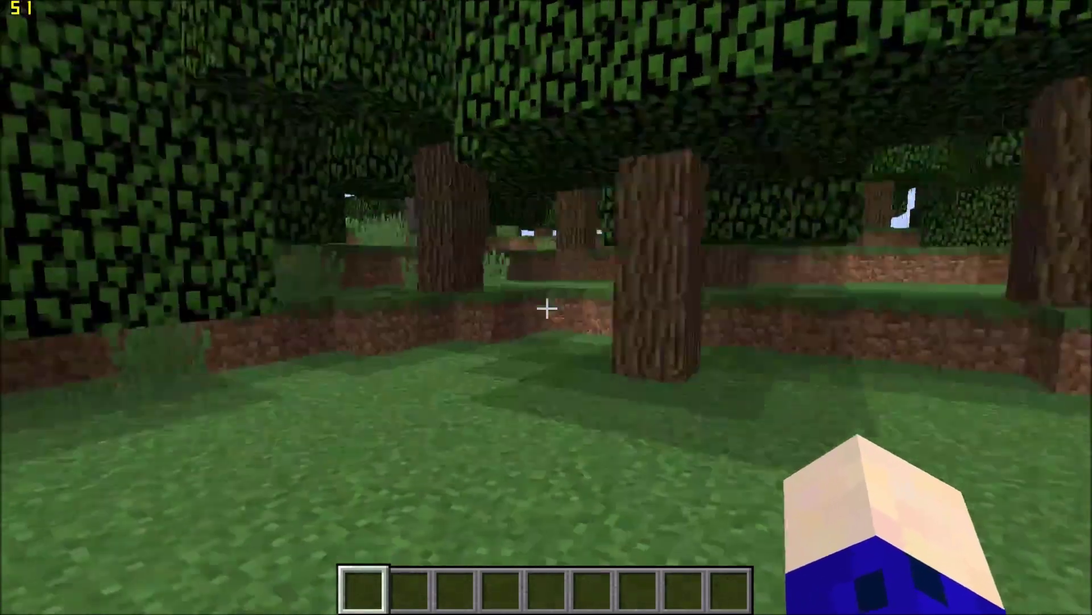